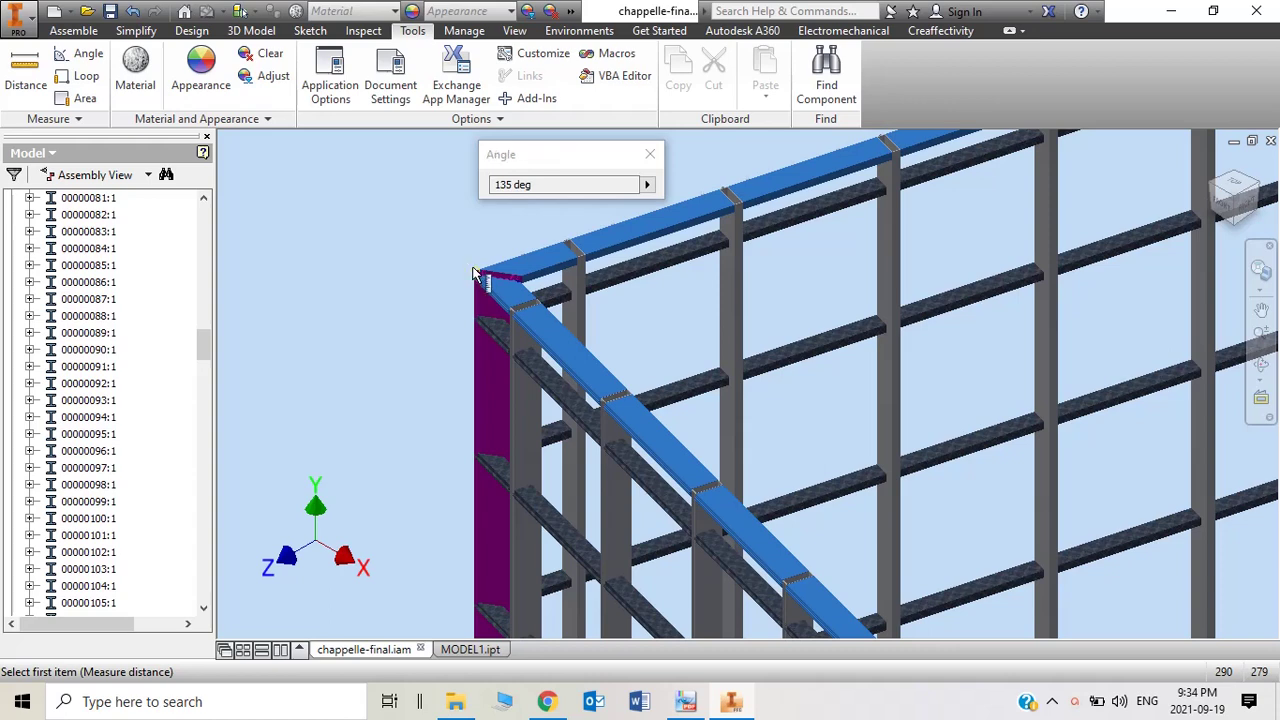
Step: Zoom the view in on the top-left corner of the frame
scroll(462, 263, down, 3)
scroll(478, 272, up, 3)
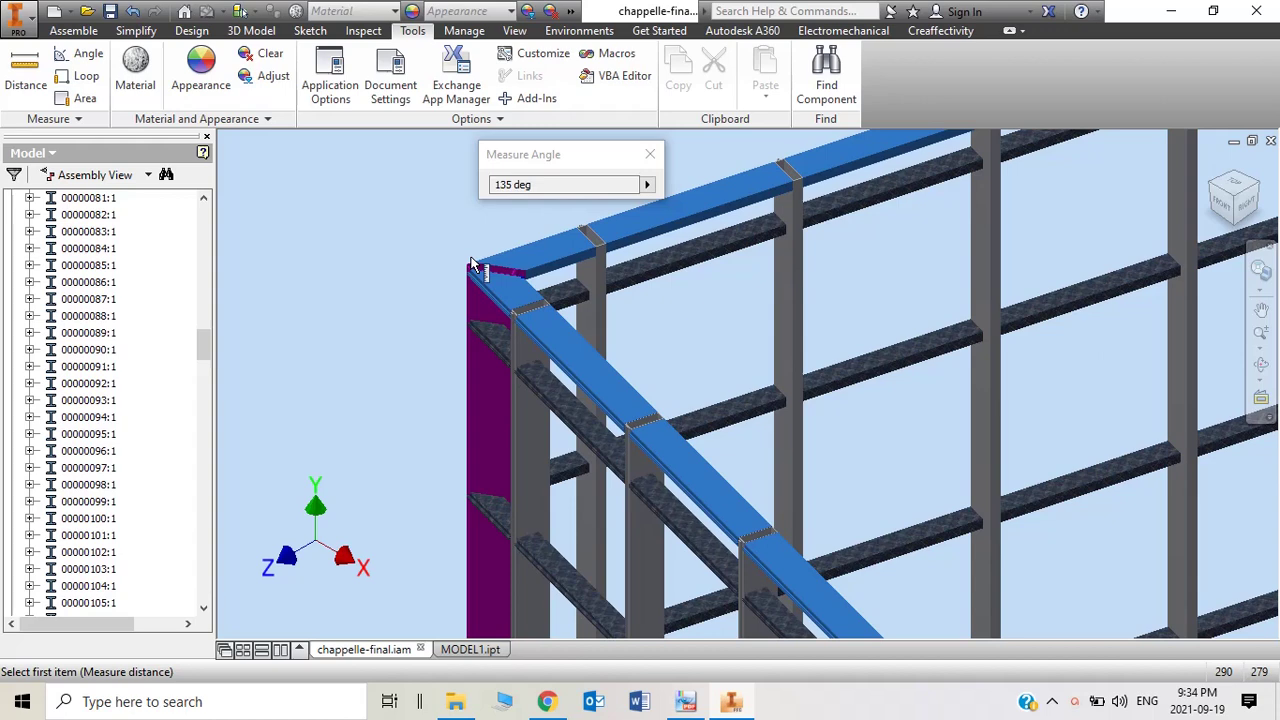
scroll(474, 265, down, 6)
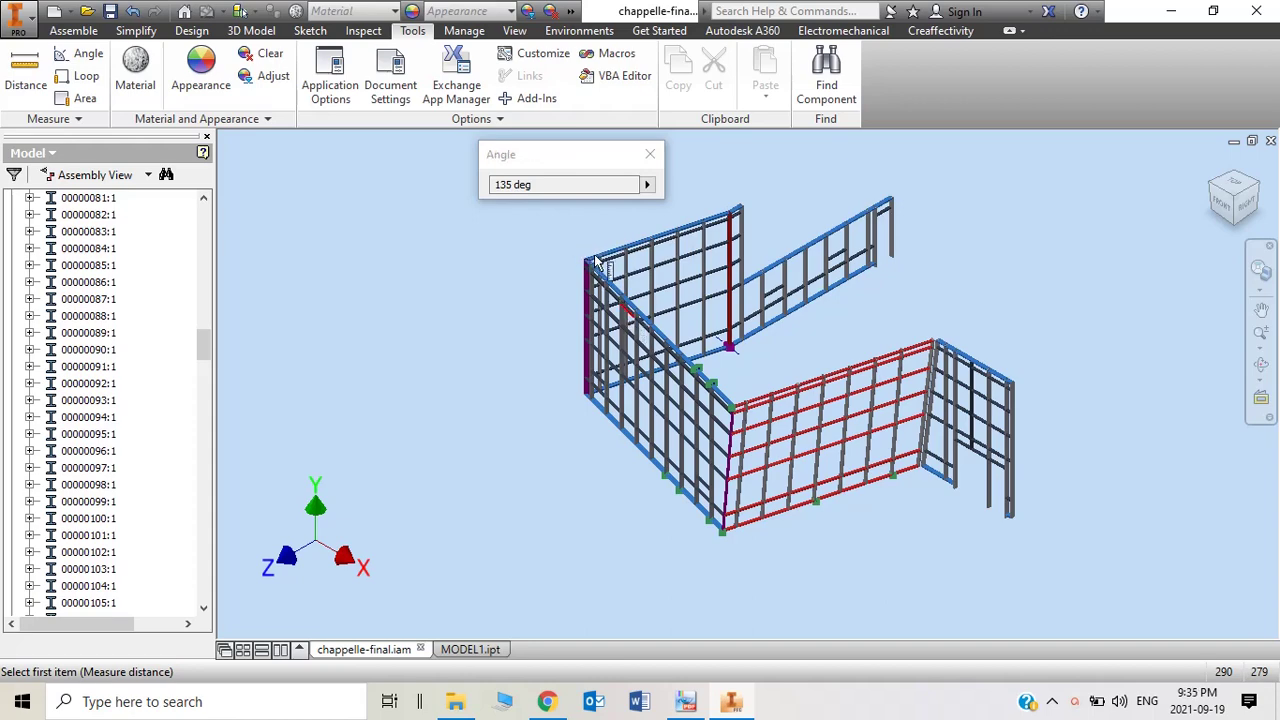
scroll(601, 264, up, 5)
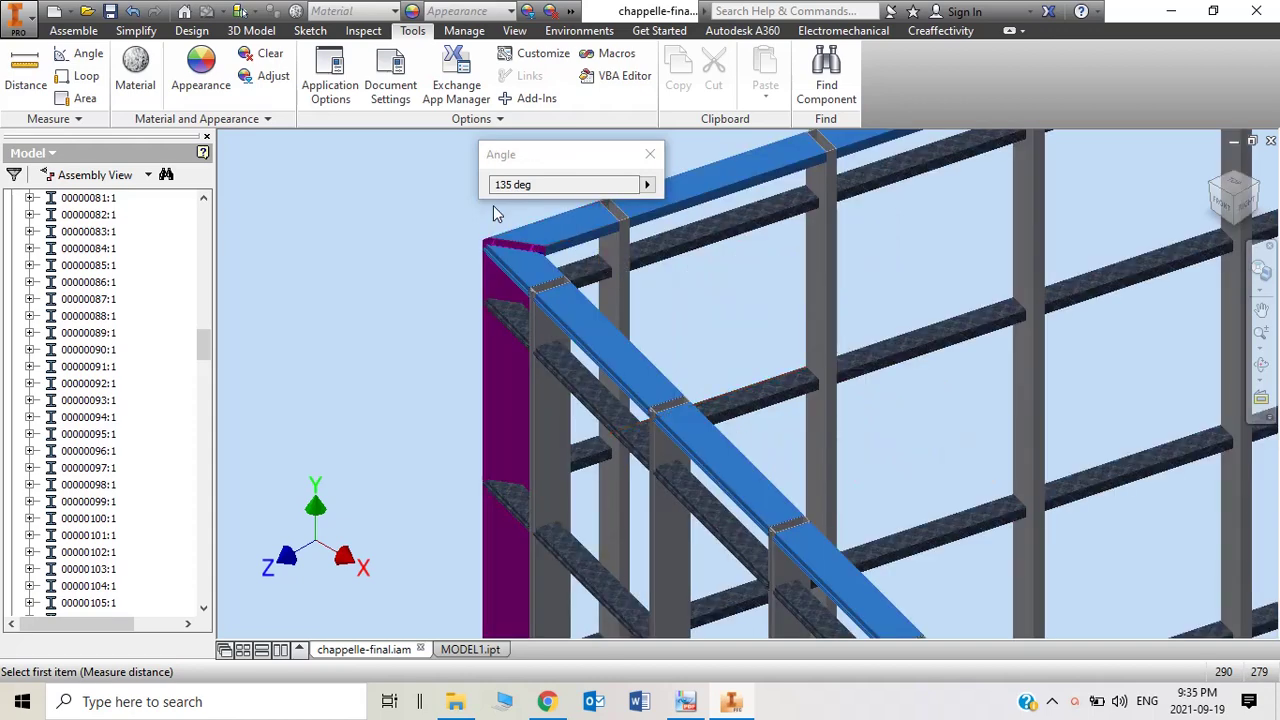
scroll(500, 212, up, 2)
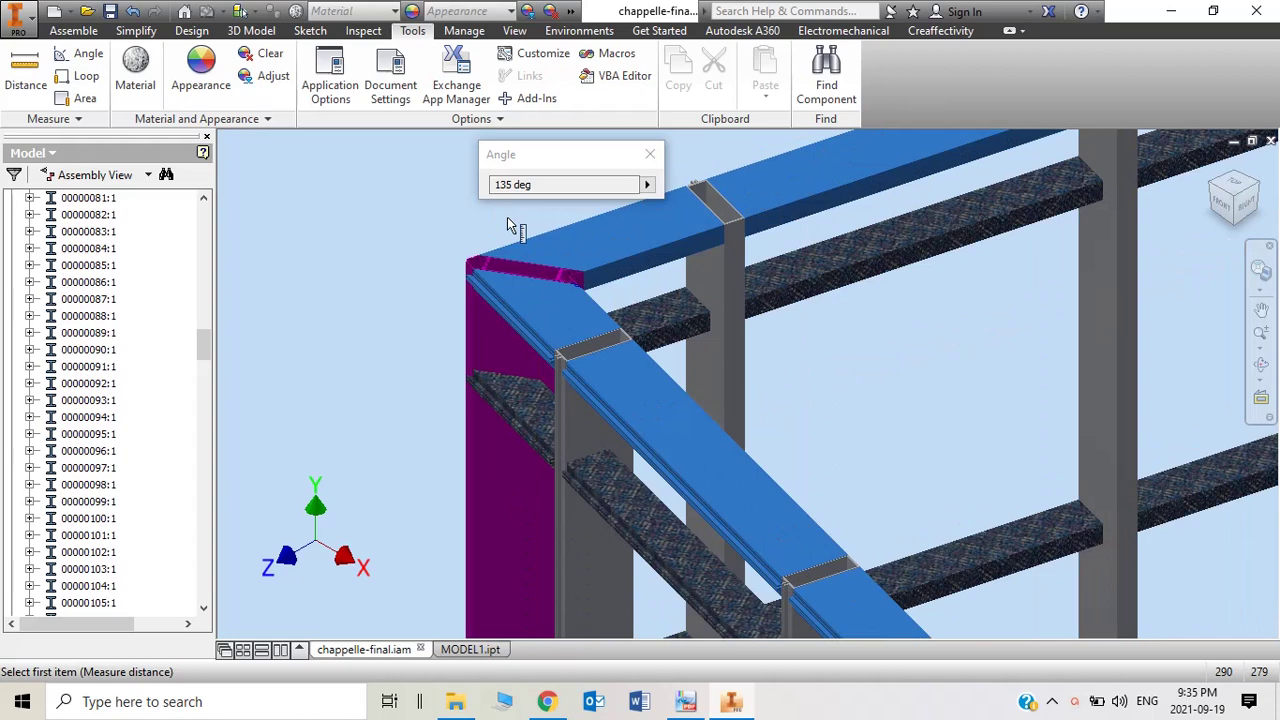
scroll(507, 220, up, 2)
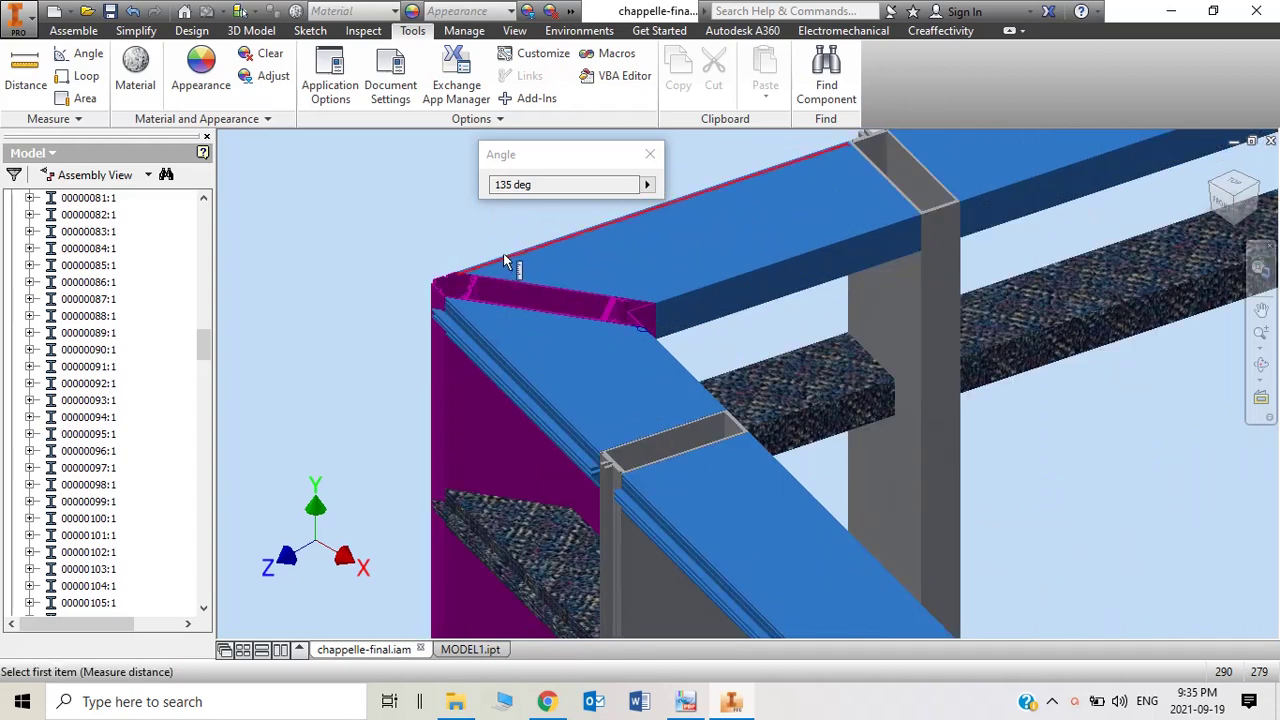
Step: Measure the angle between the corner piece's two top edges: 45°
click(506, 266)
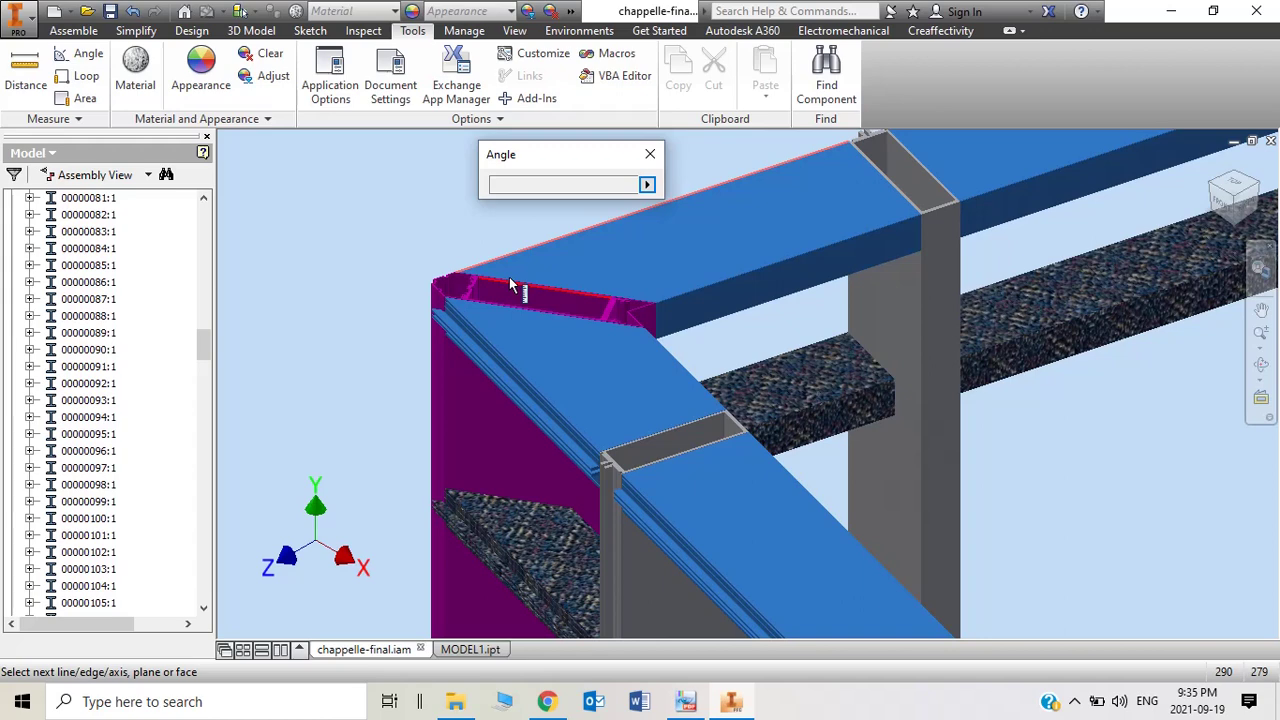
click(82, 54)
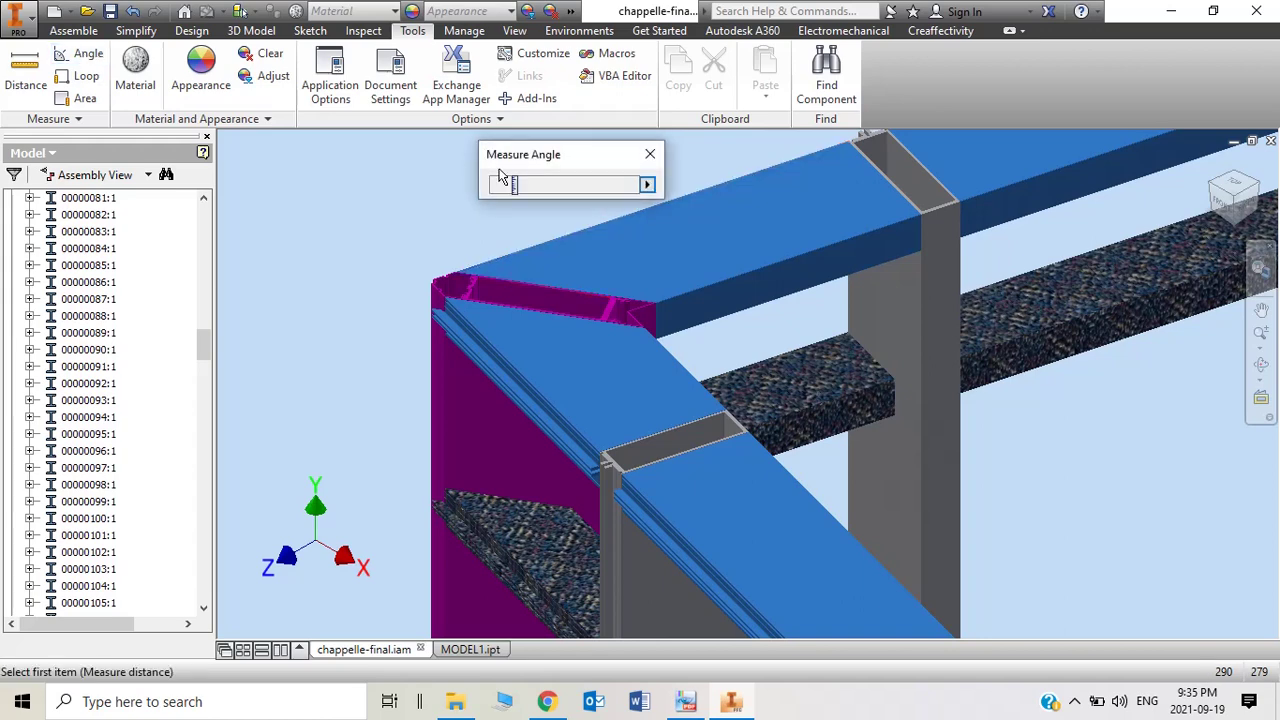
click(489, 260)
click(495, 273)
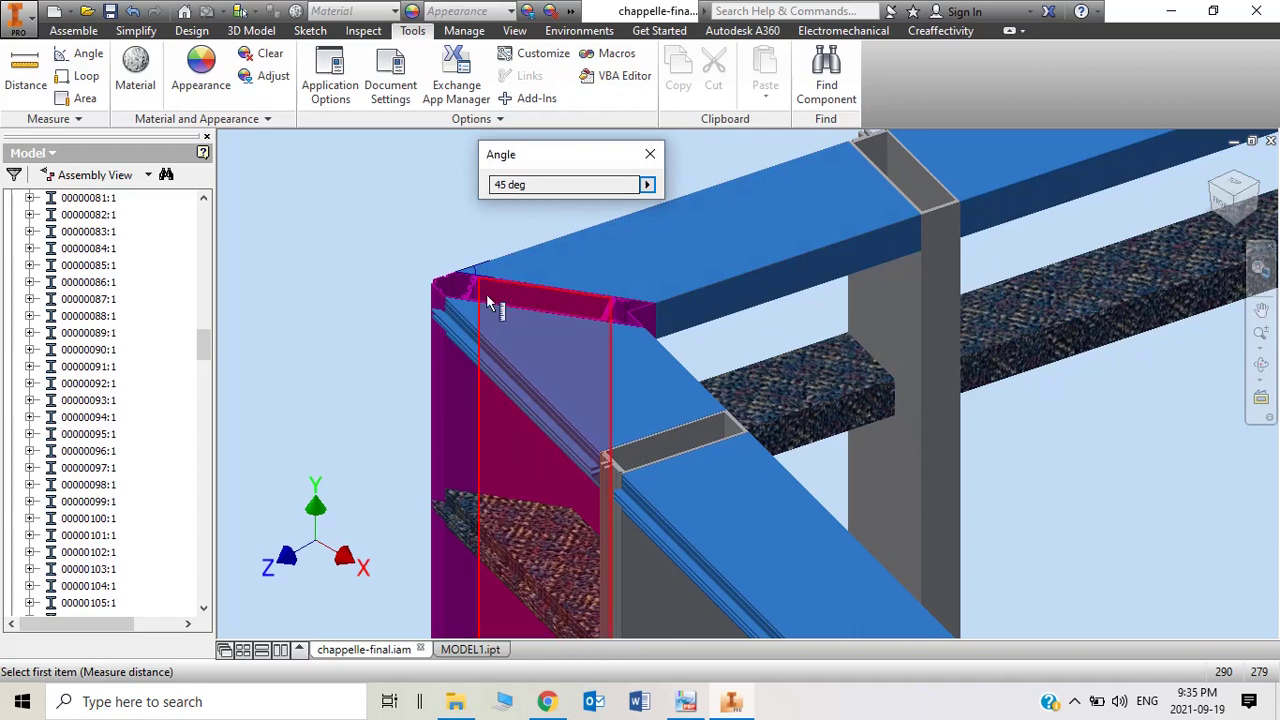
Step: Measure the corner column's front face against the slanted top face (90°), then end measuring
click(476, 440)
click(588, 366)
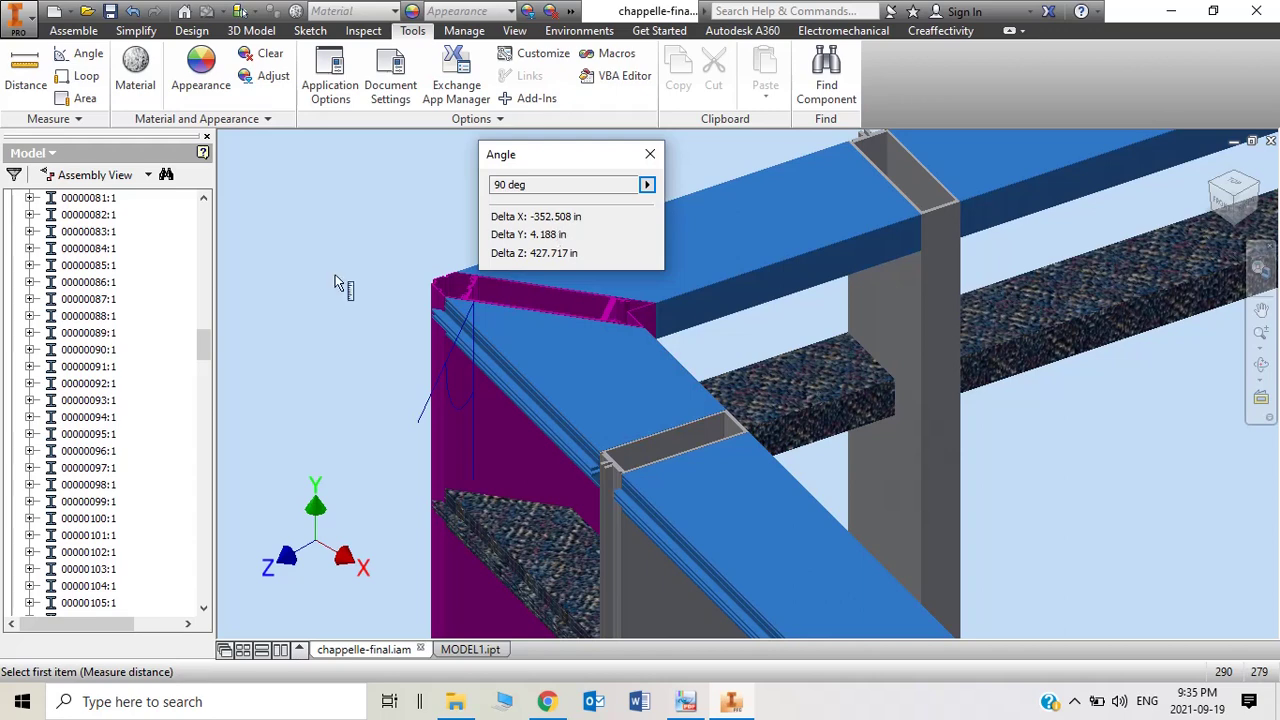
key(F6)
Step: Return to the Home view and zoom in on the purple column at the blue beam's end
click(650, 154)
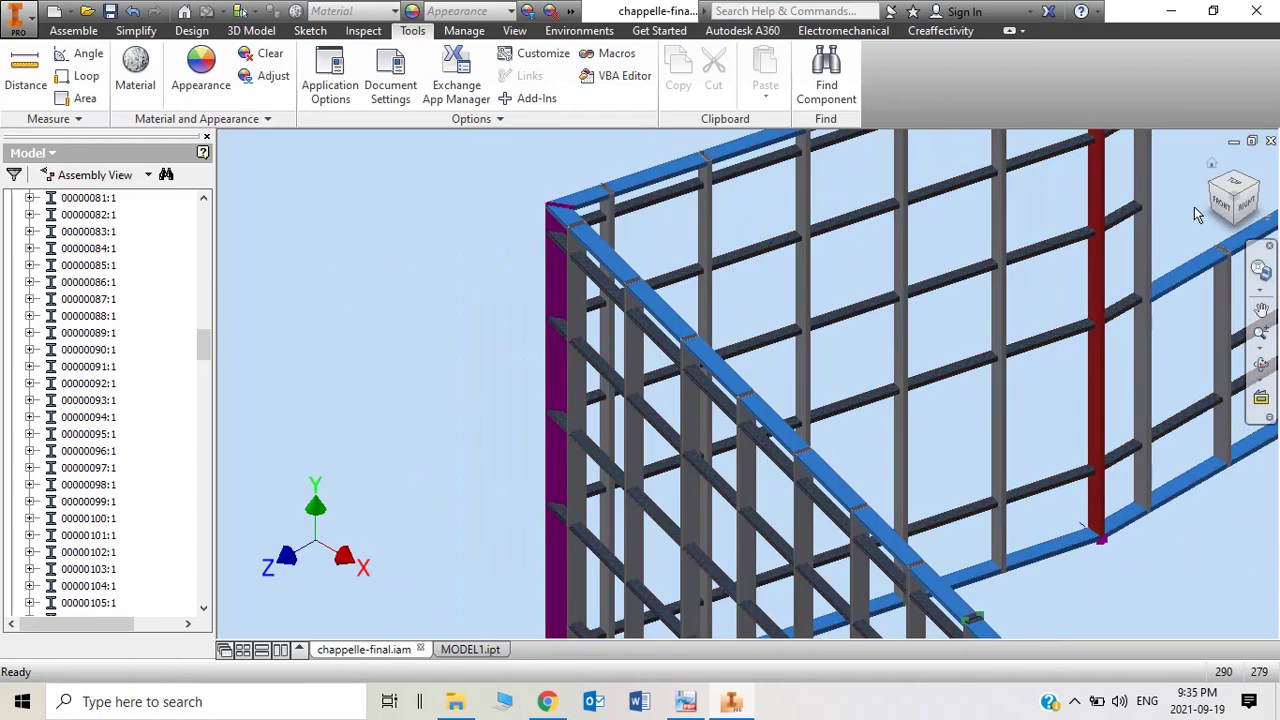
click(1222, 195)
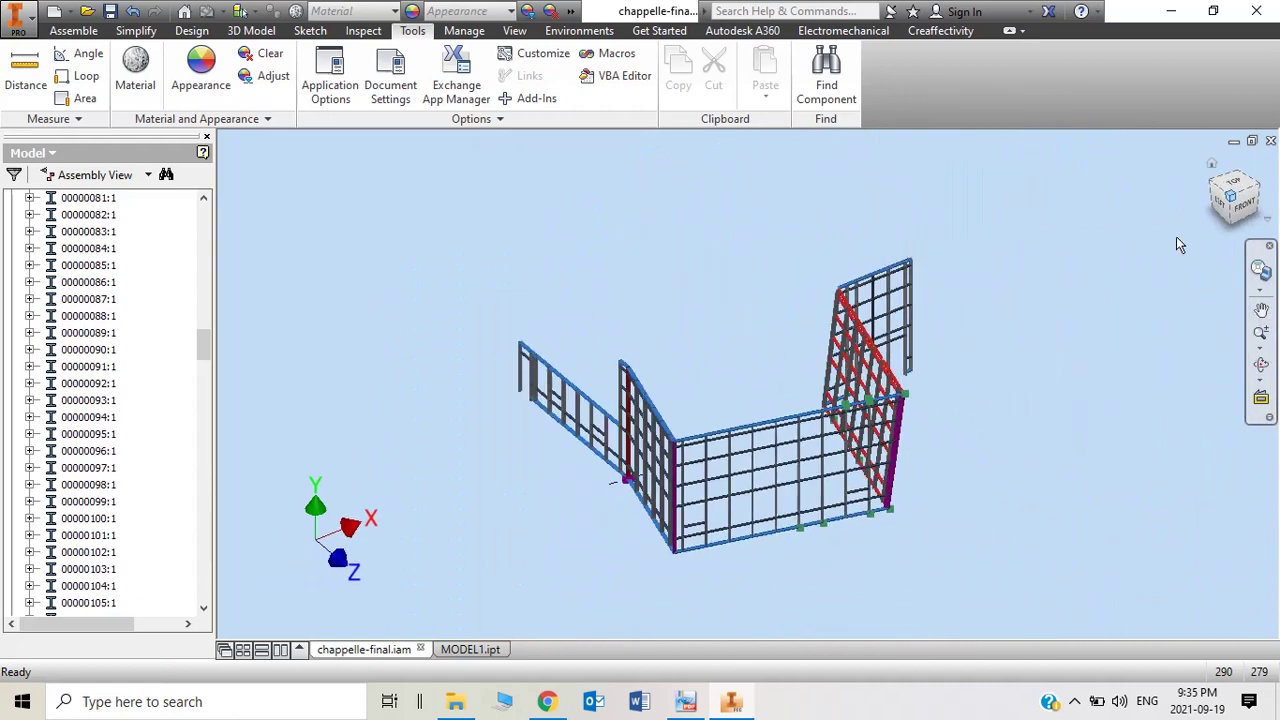
scroll(962, 420, up, 3)
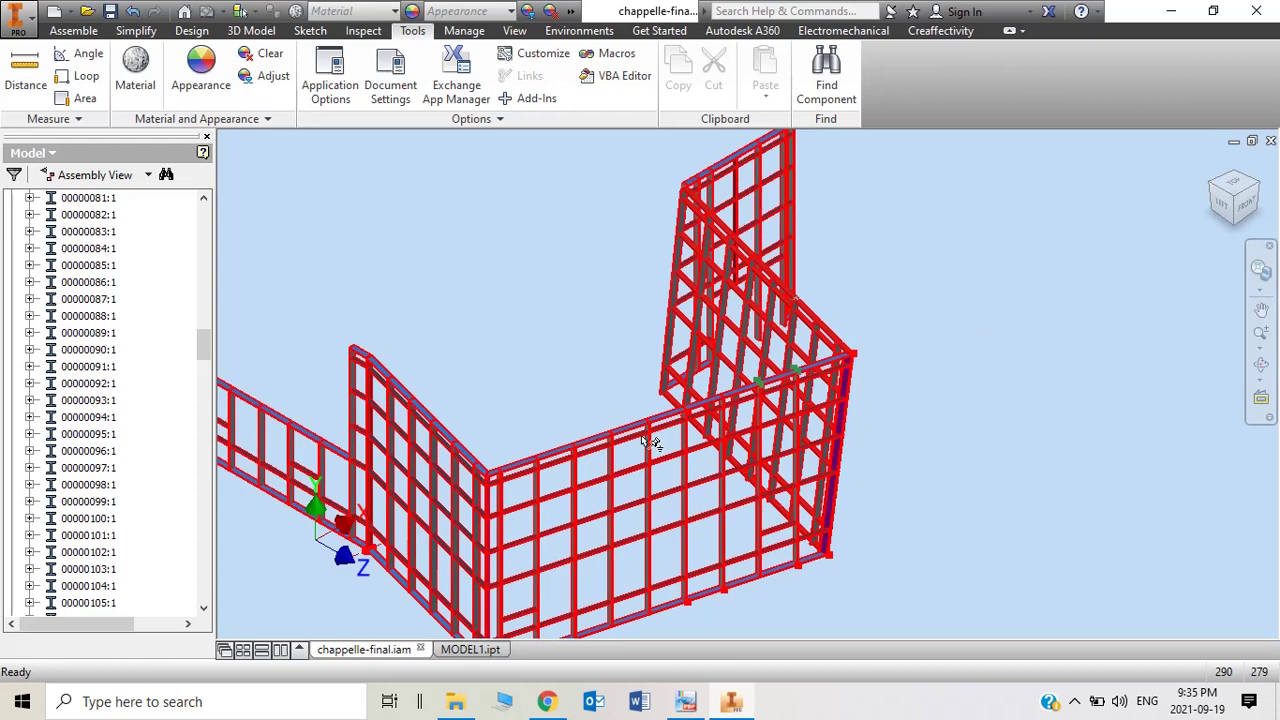
scroll(888, 362, down, 5)
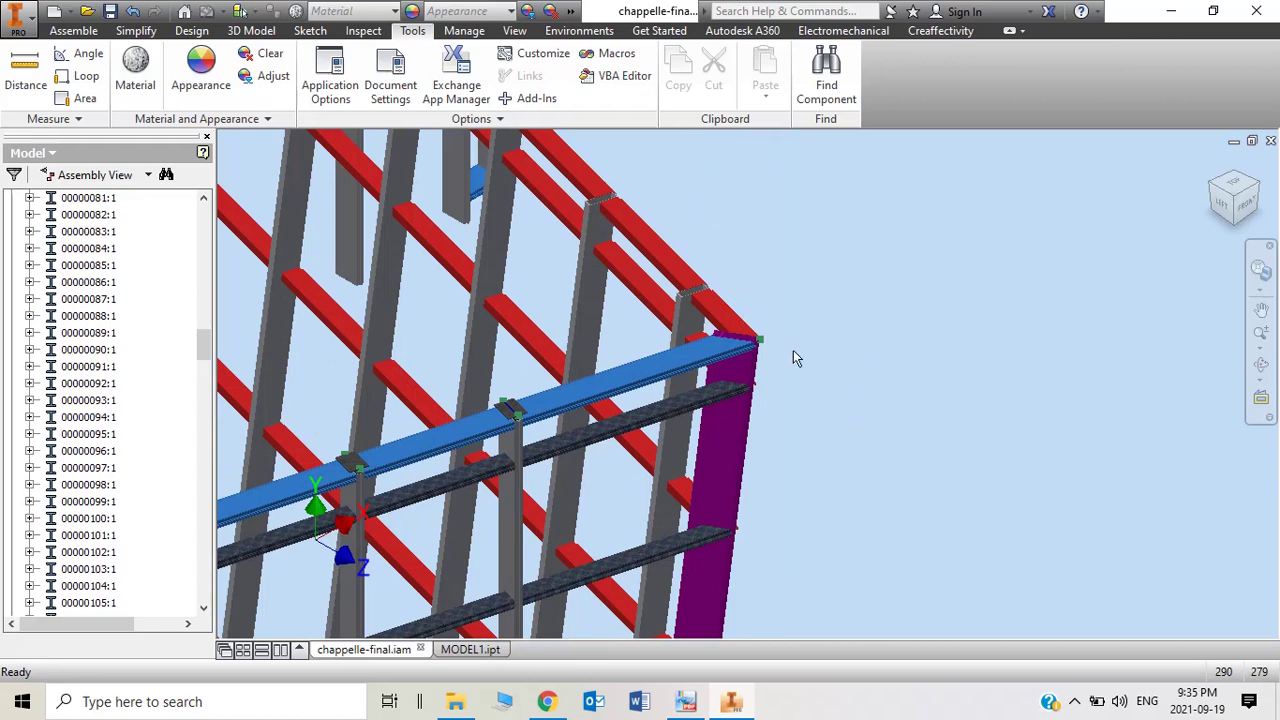
scroll(795, 348, down, 5)
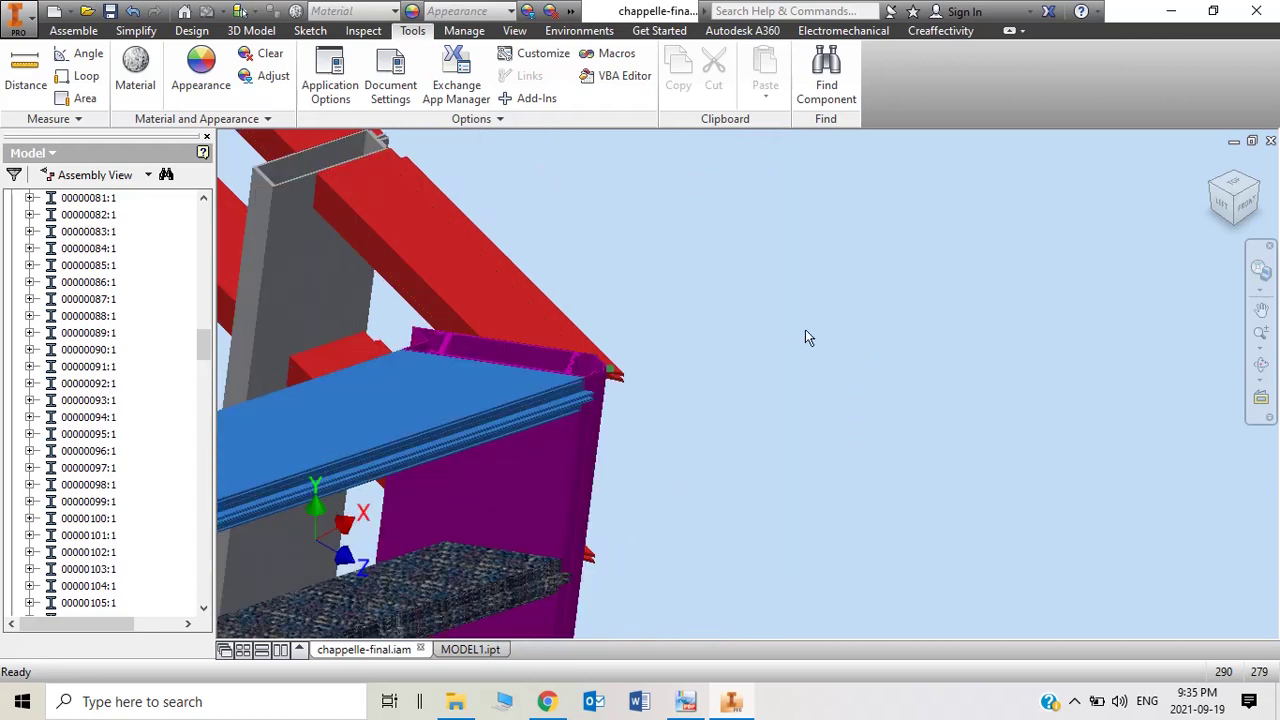
scroll(1123, 314, up, 4)
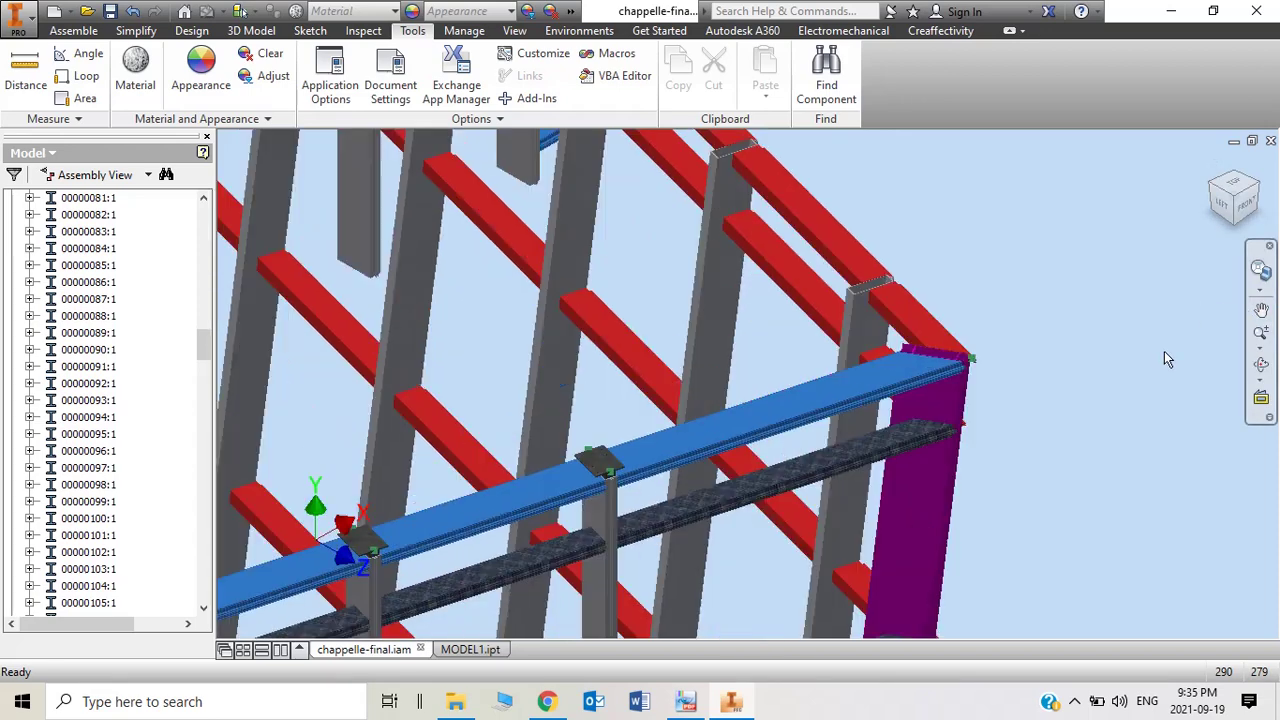
scroll(1038, 342, down, 3)
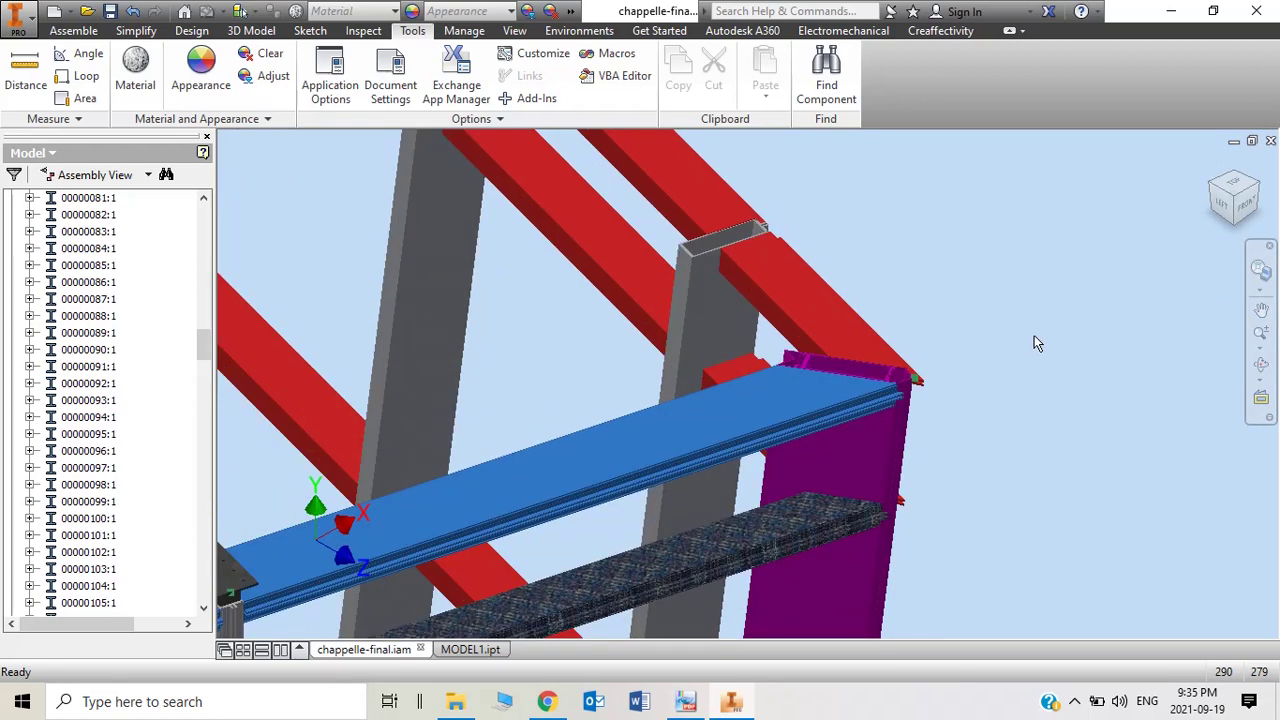
Step: Take an angle reading between the blue beam's top face and the purple column face
click(86, 54)
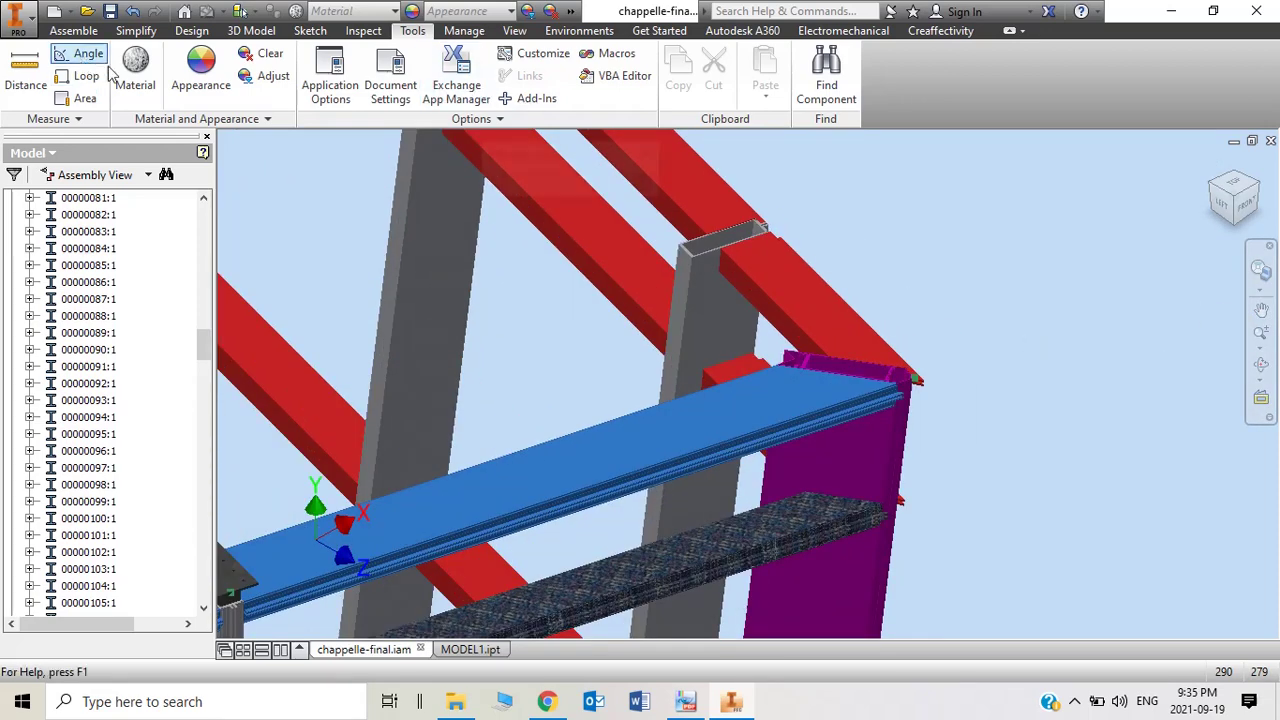
click(804, 383)
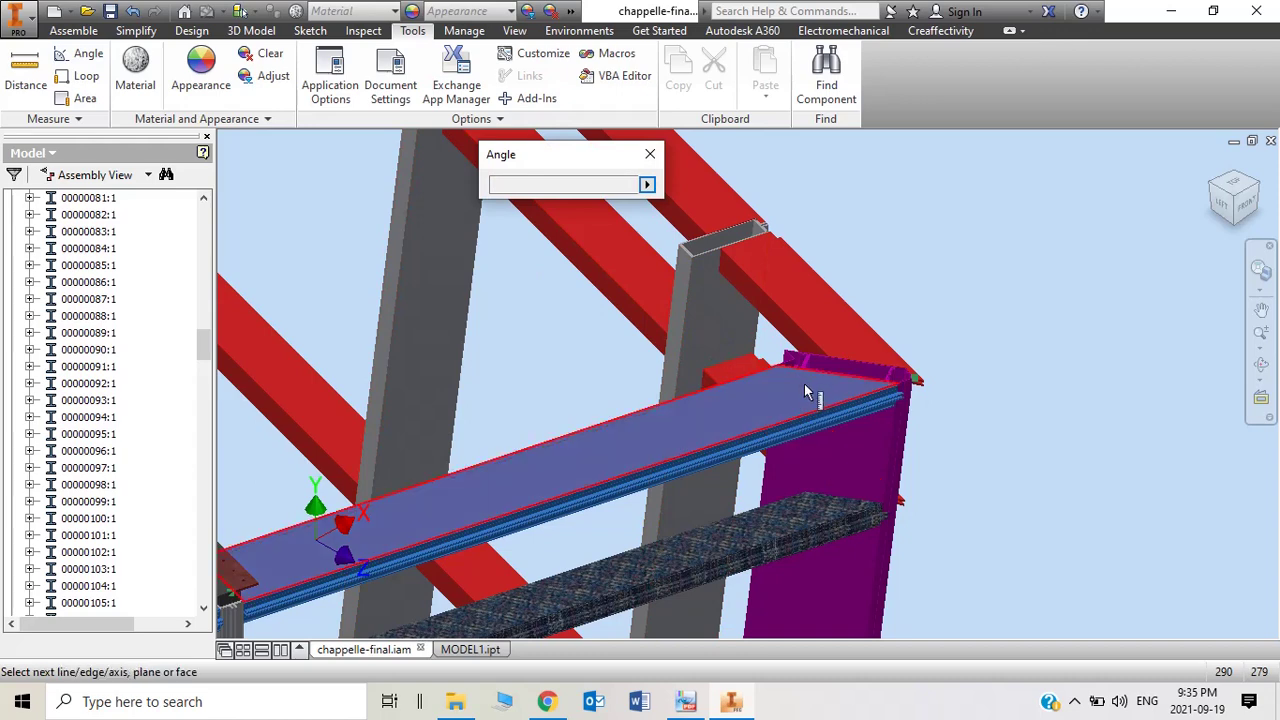
click(843, 448)
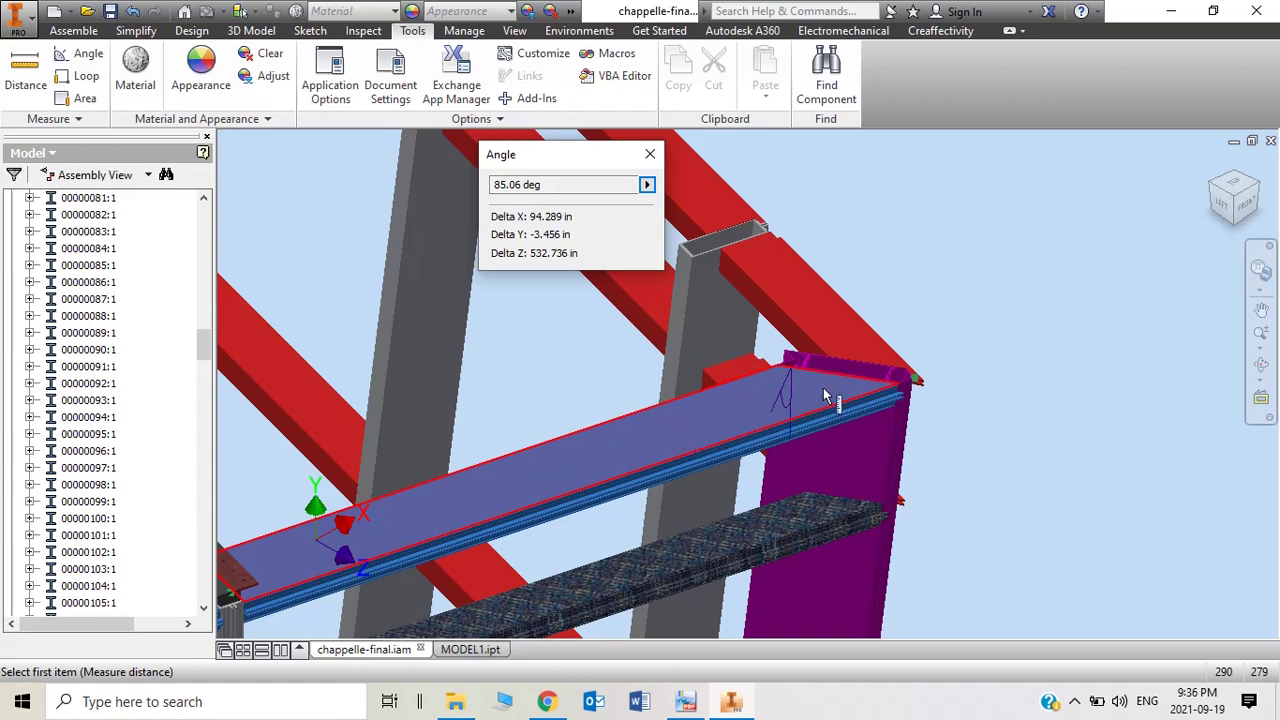
mouse_move(823, 390)
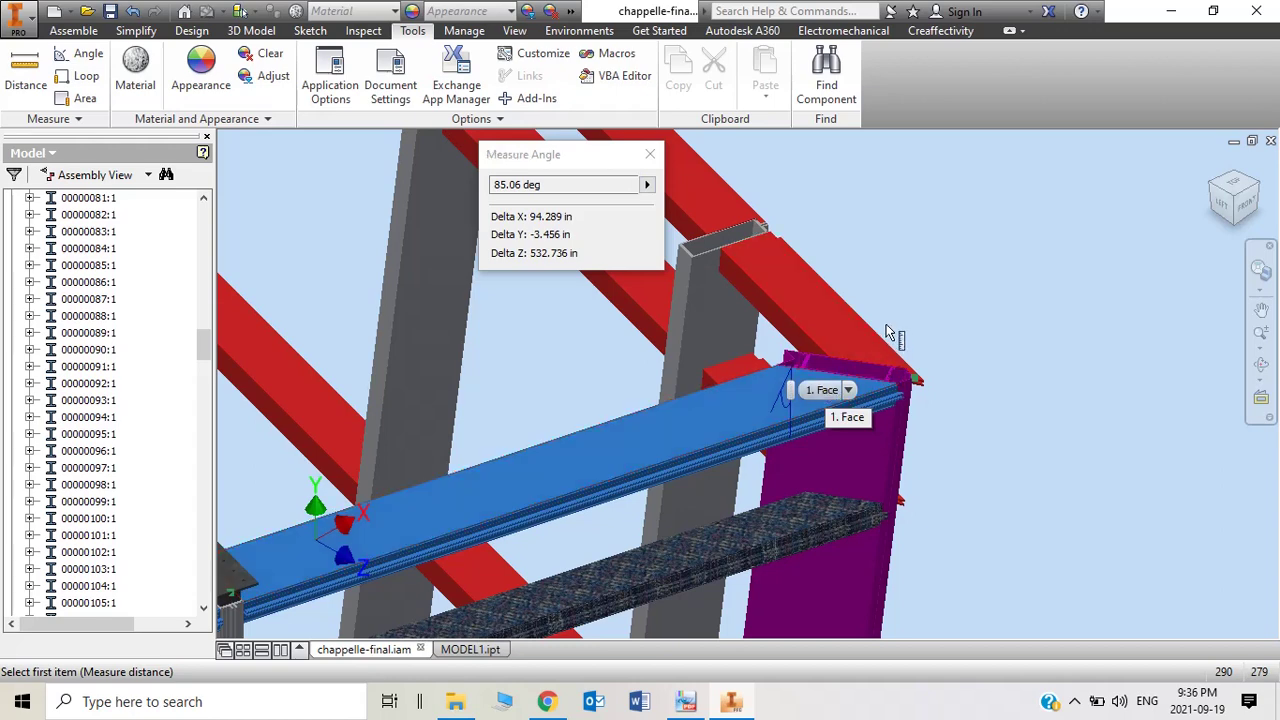
scroll(910, 325, up, 2)
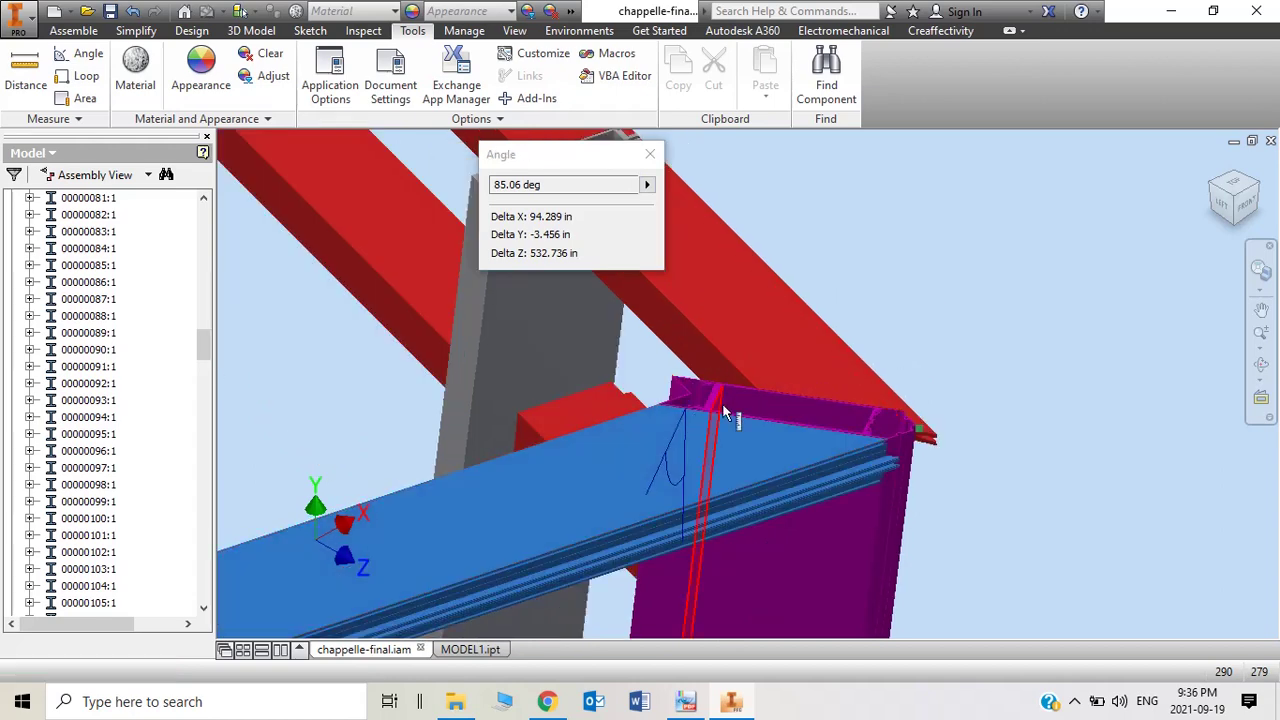
Step: Remeasure the beam face to purple column angle at 85.06° and show the whole frame
click(829, 429)
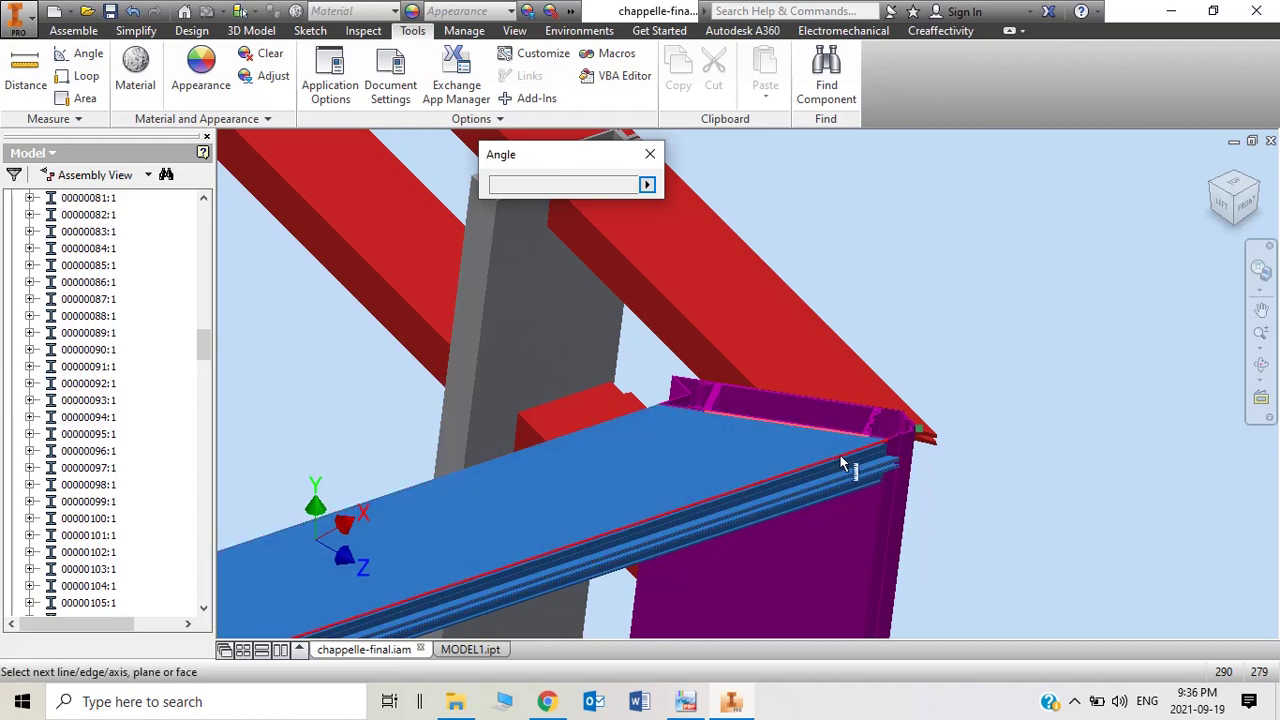
click(840, 455)
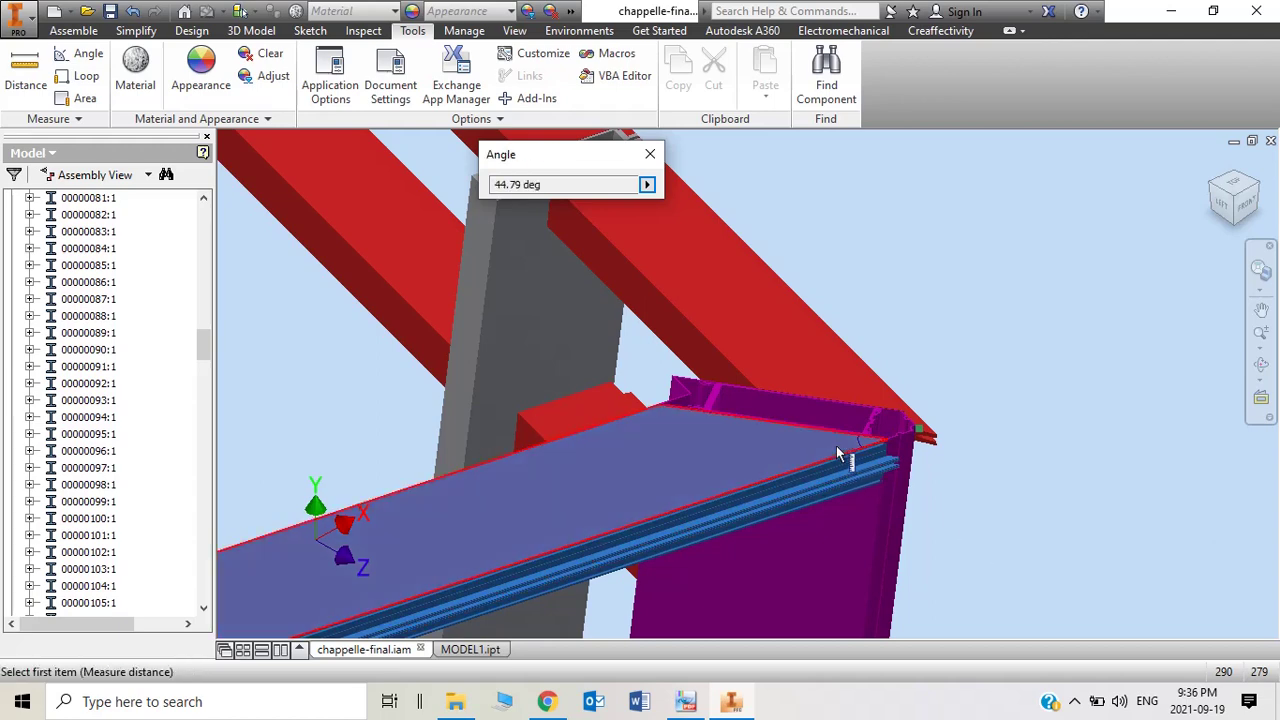
mouse_move(838, 453)
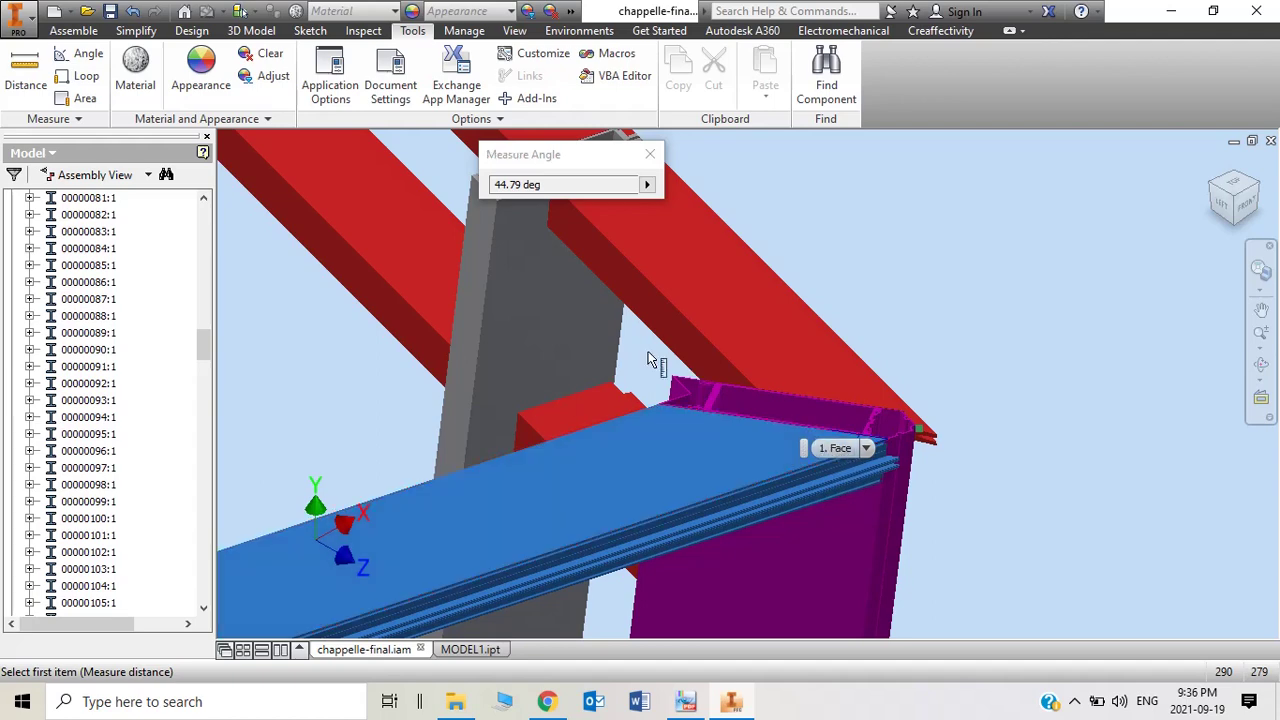
click(834, 508)
click(745, 464)
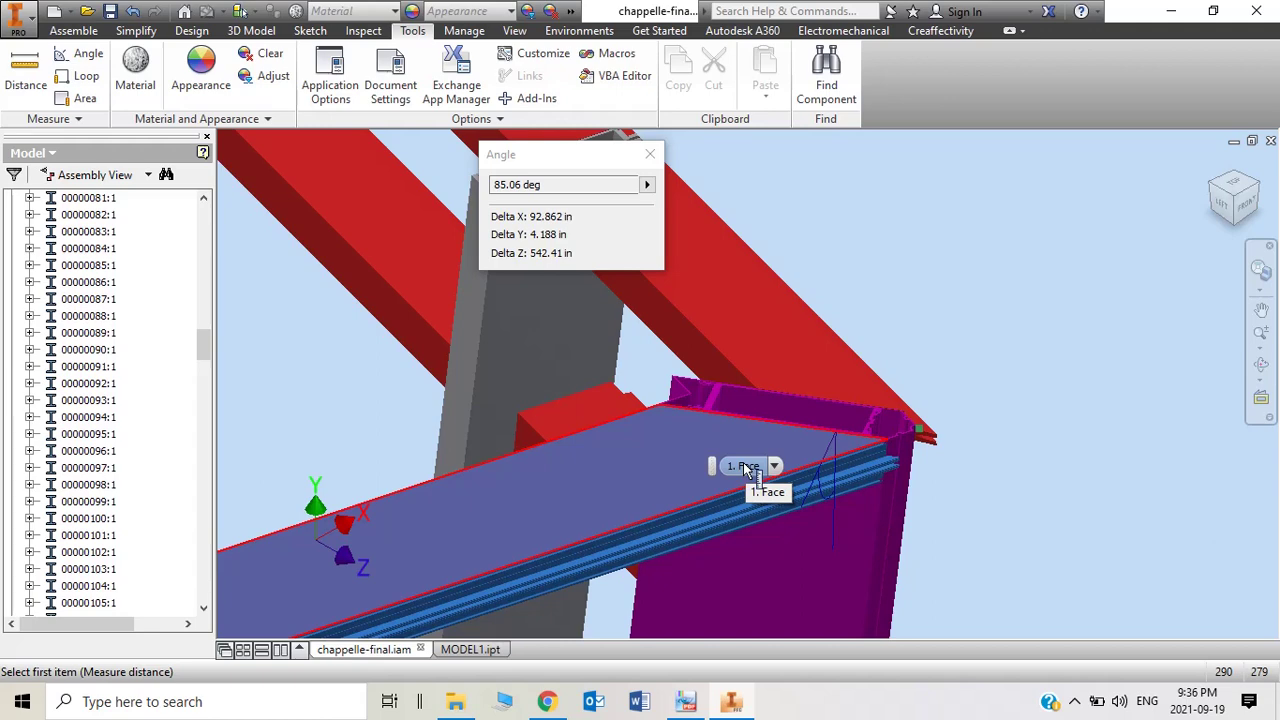
click(1245, 200)
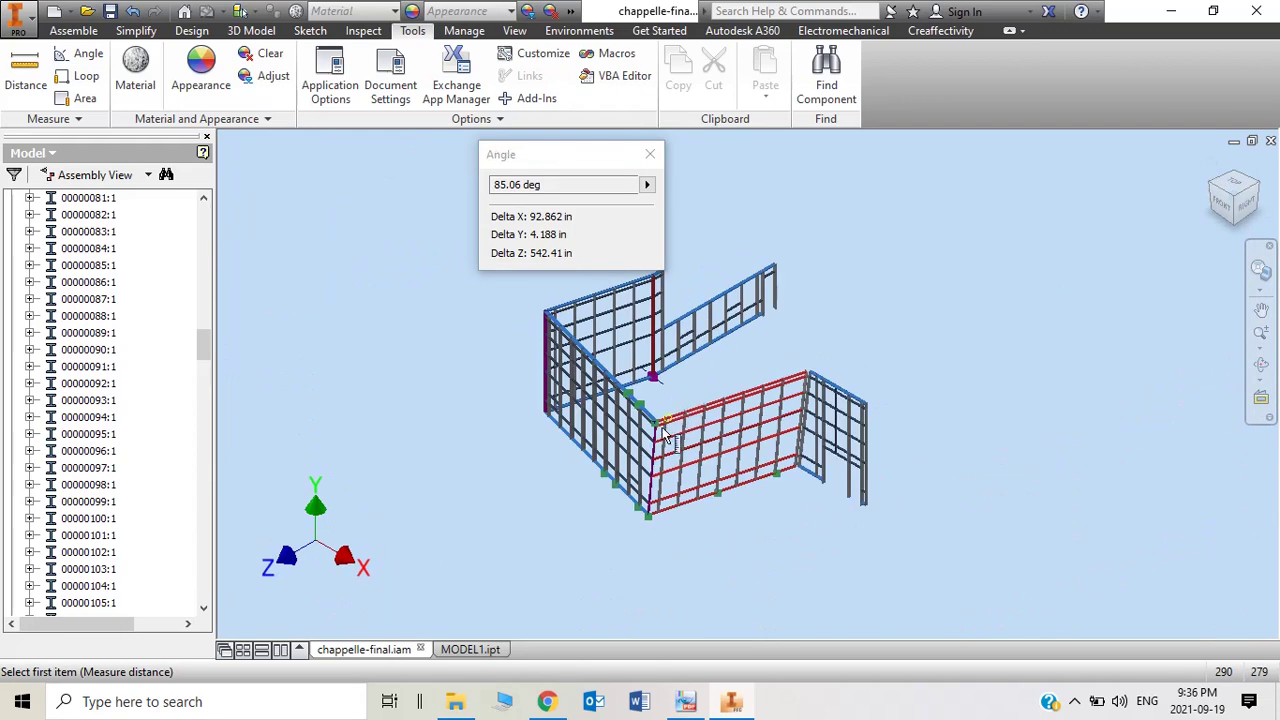
Step: Replace the old reading with a 94.94° angle between the red beam edge and magenta column edge
scroll(659, 416, up, 5)
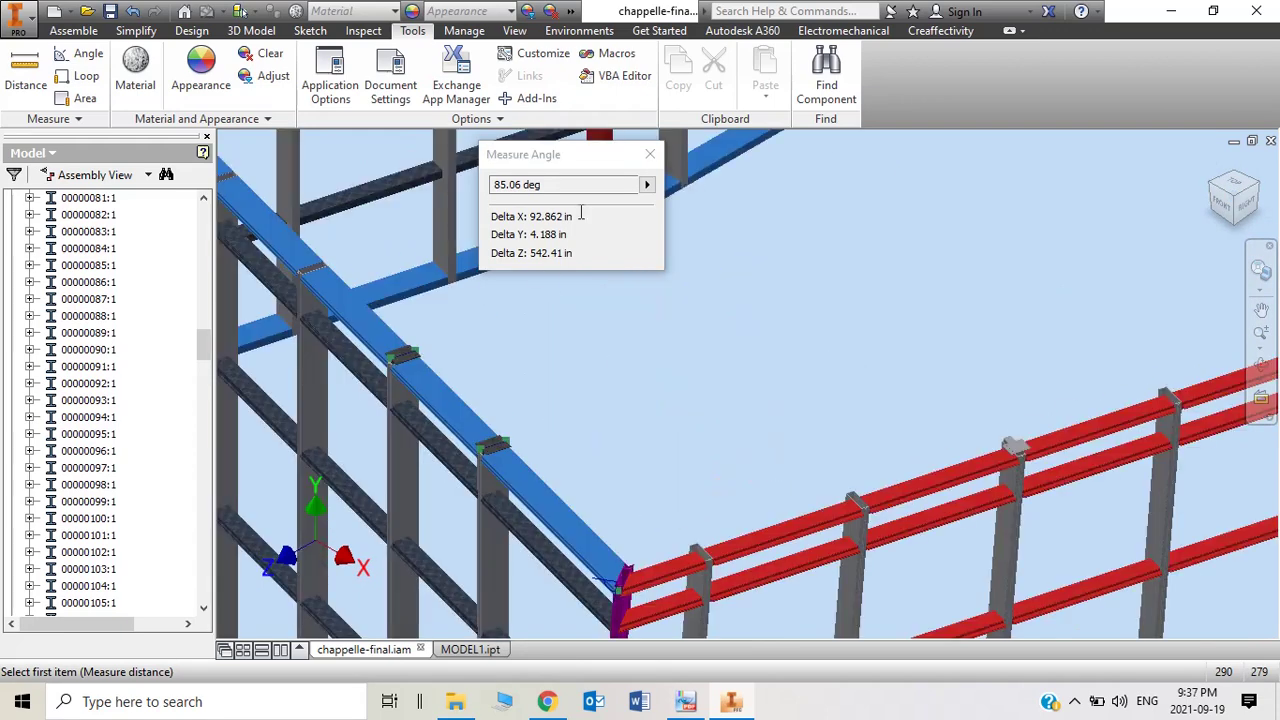
click(650, 154)
click(90, 56)
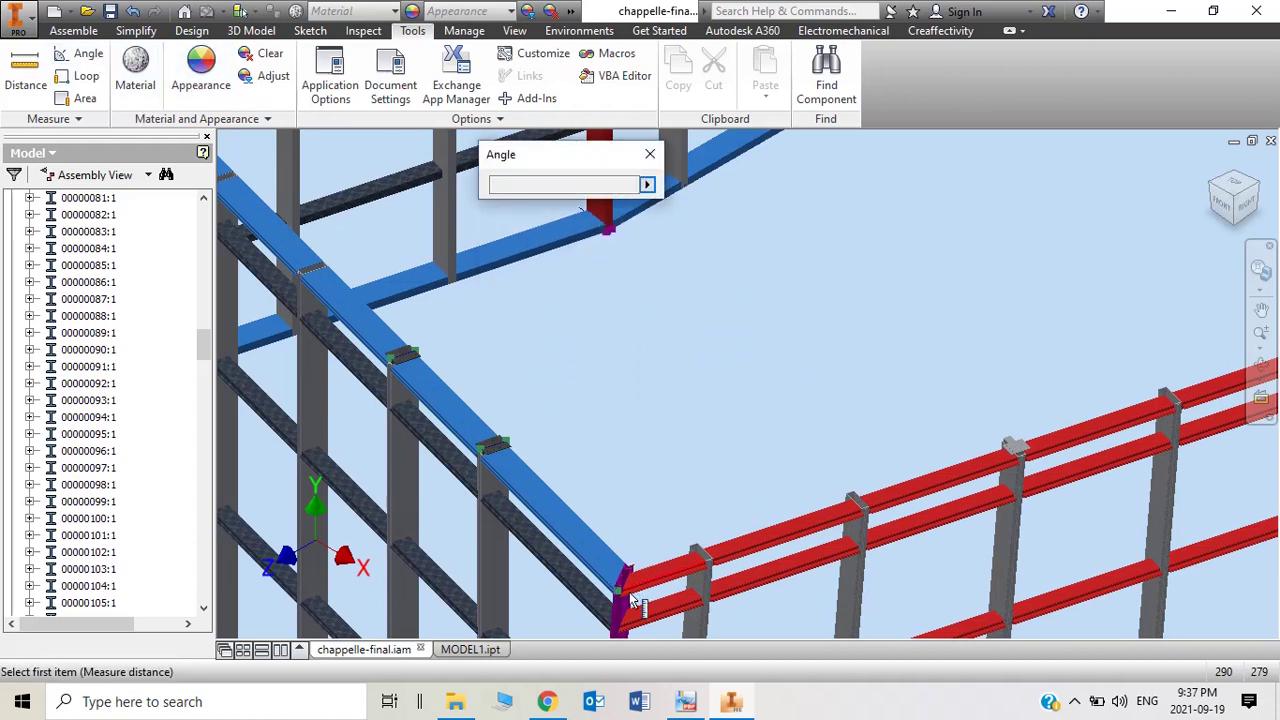
scroll(630, 590, up, 5)
scroll(622, 582, up, 3)
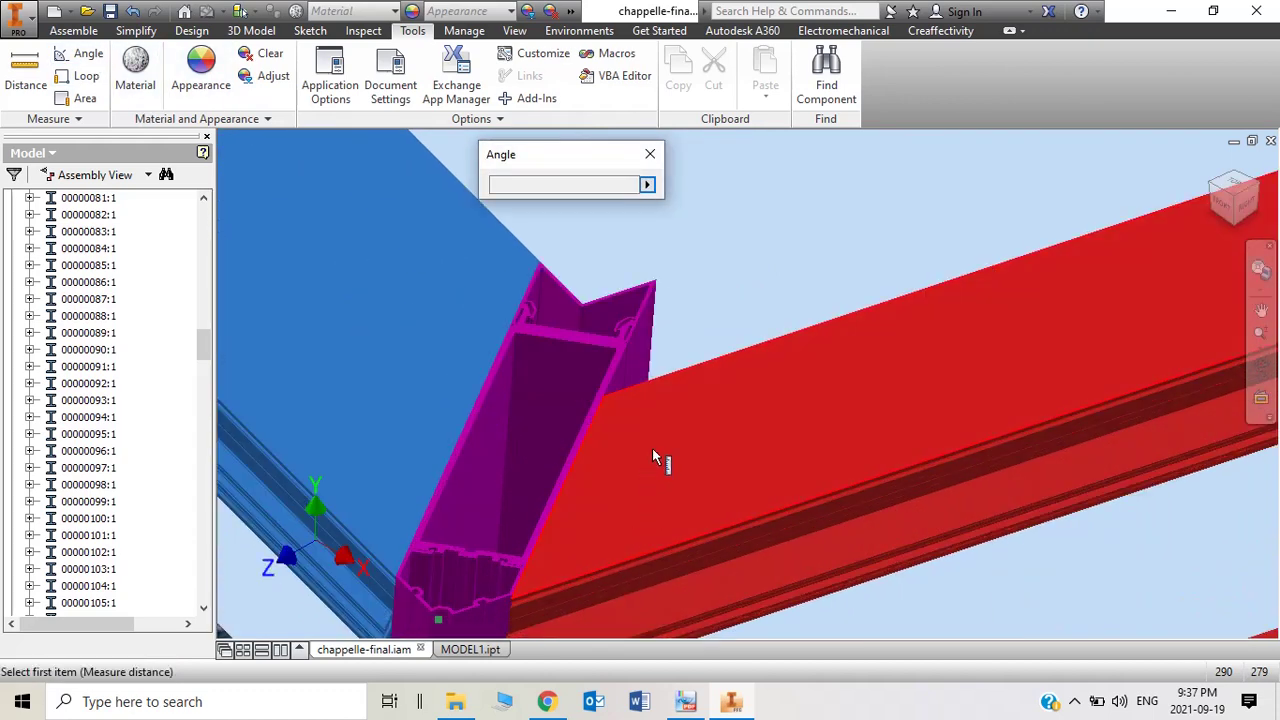
scroll(715, 392, down, 5)
click(720, 395)
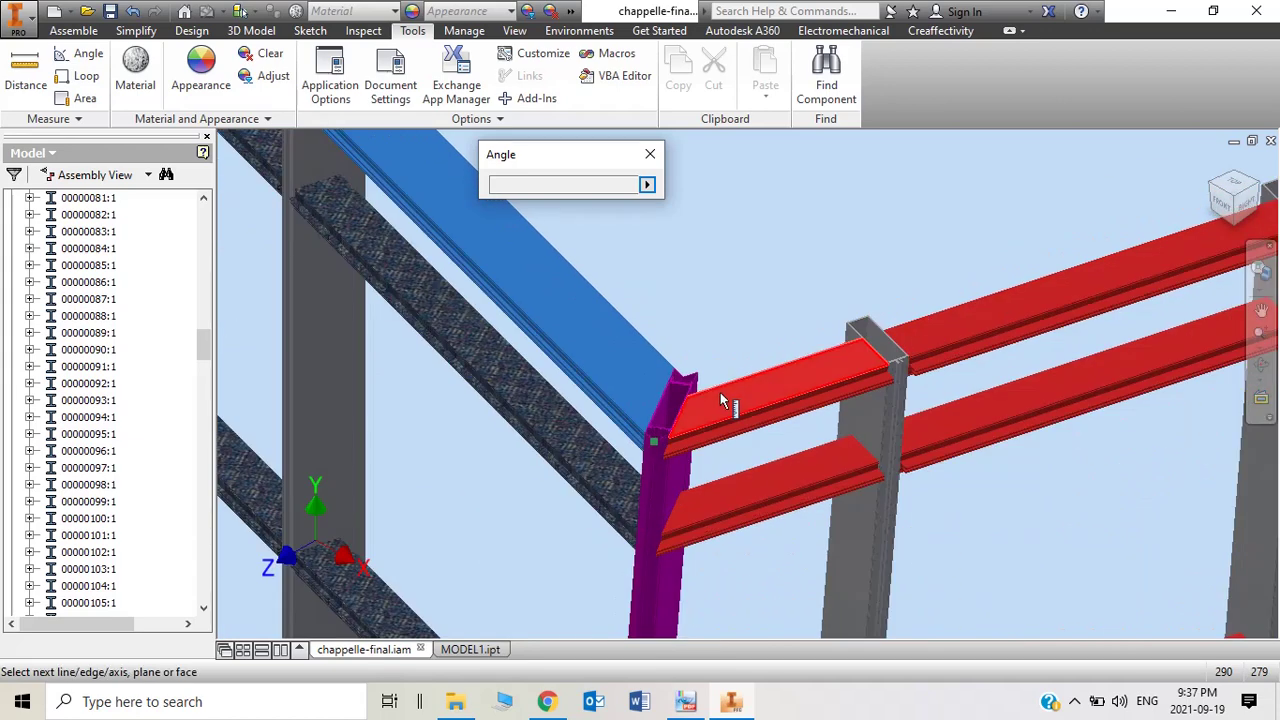
click(674, 490)
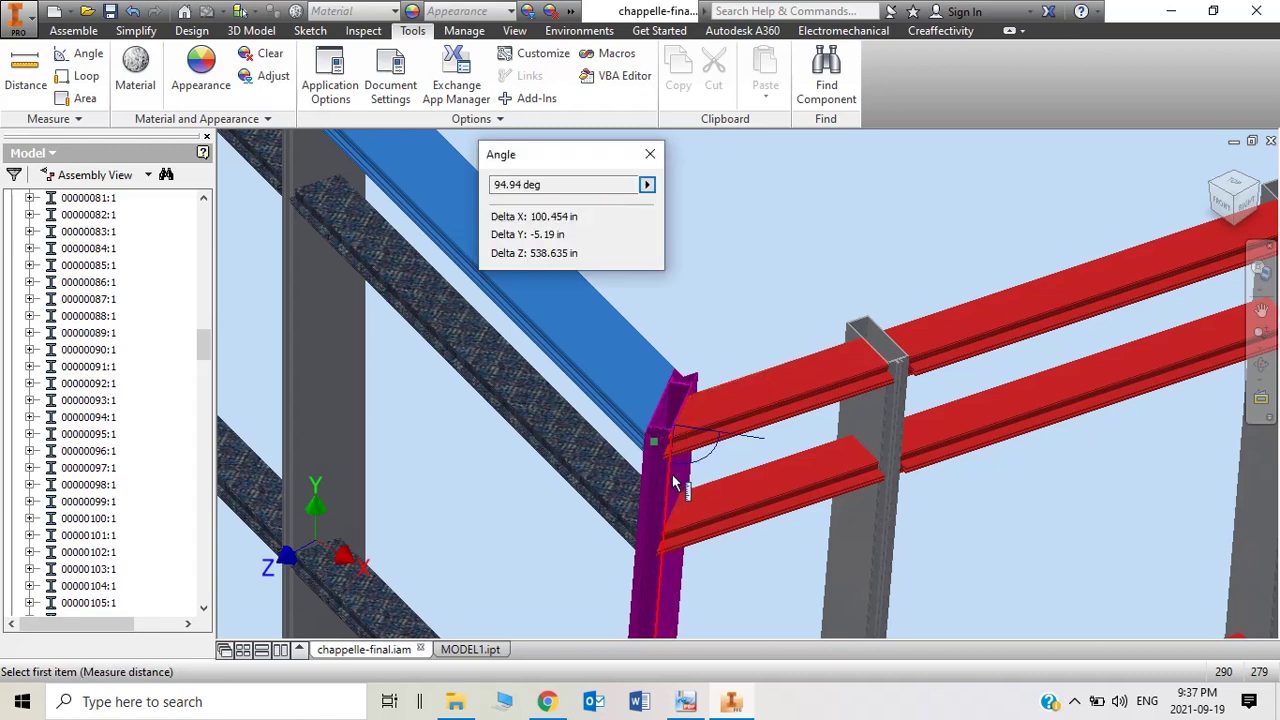
mouse_move(676, 482)
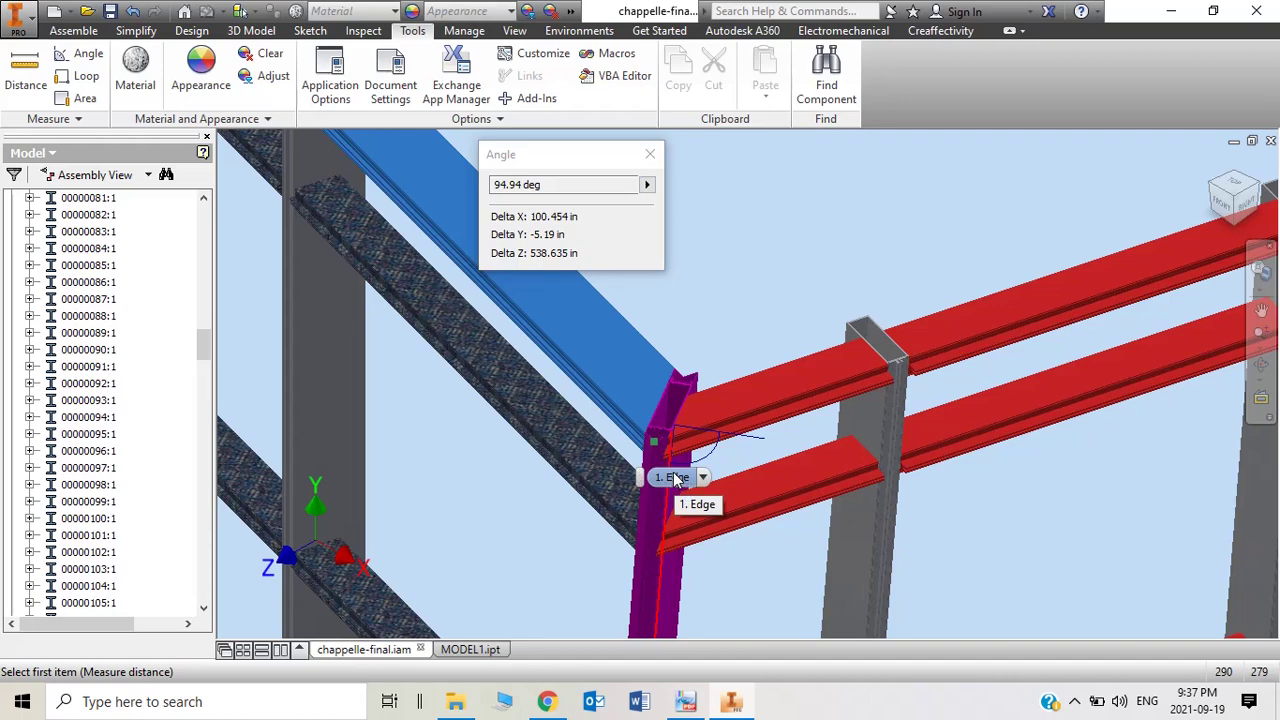
scroll(677, 470, up, 3)
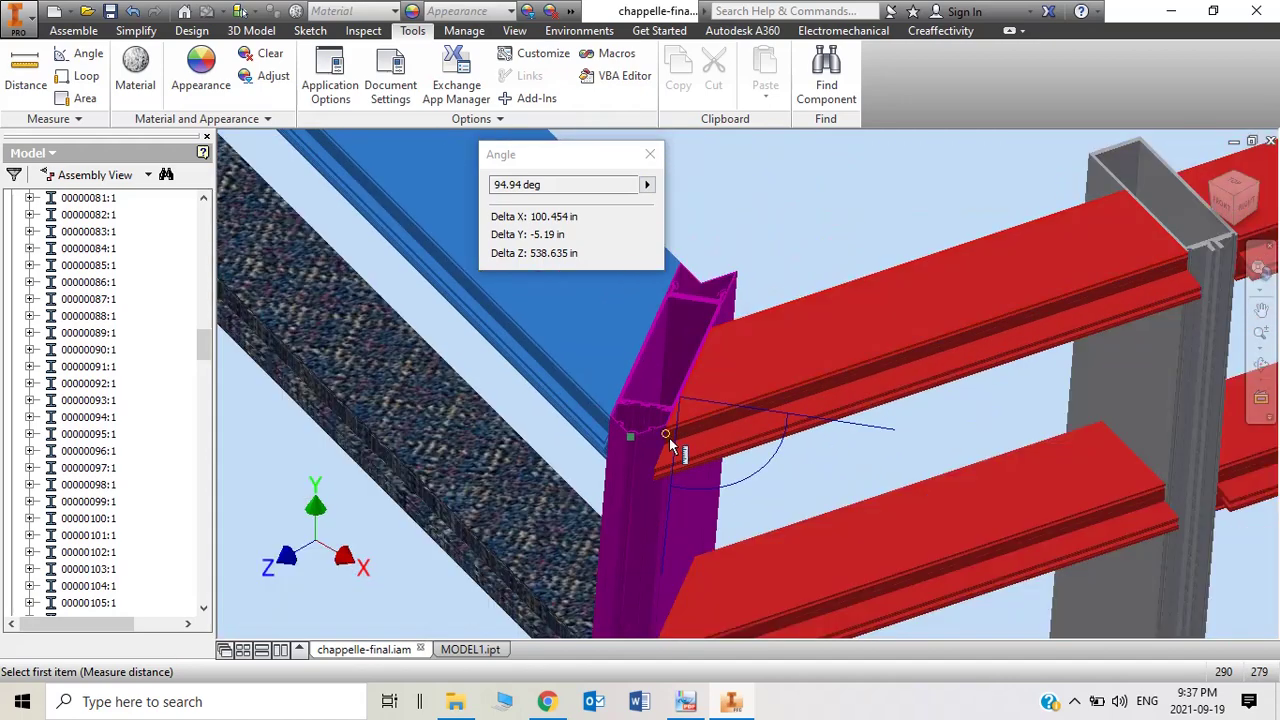
scroll(669, 439, down, 3)
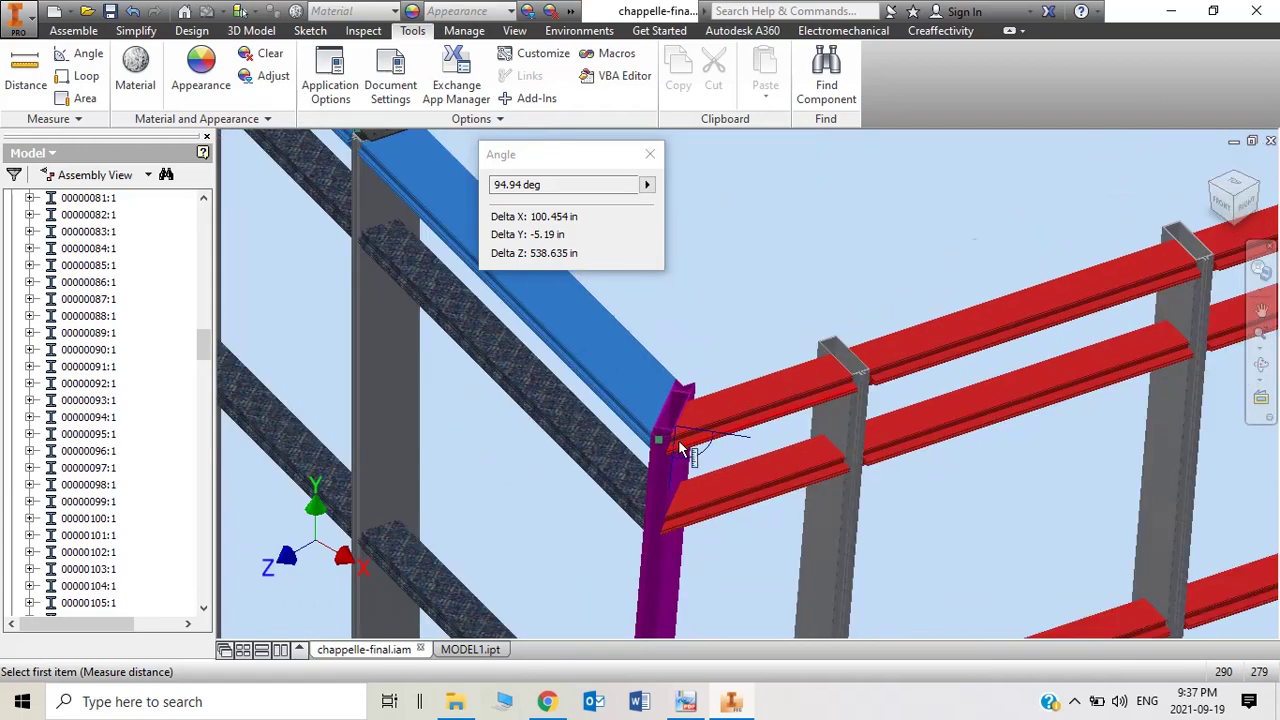
scroll(683, 450, down, 5)
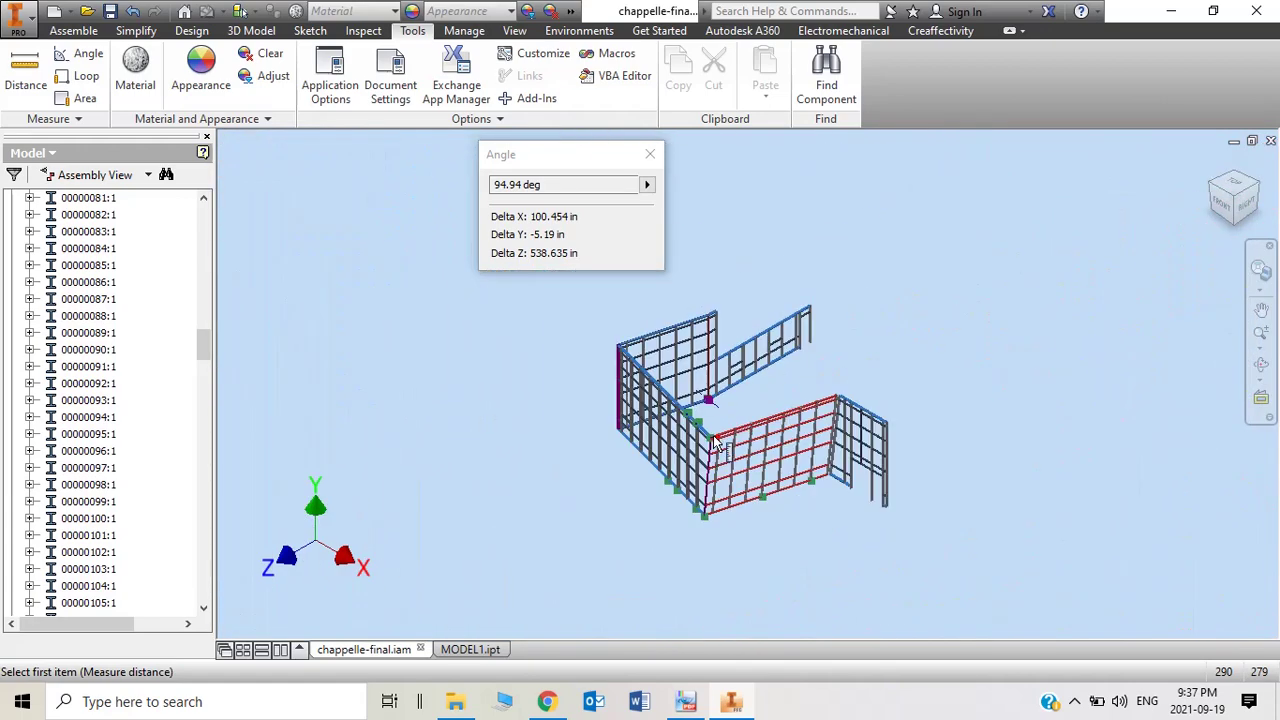
scroll(705, 520, up, 5)
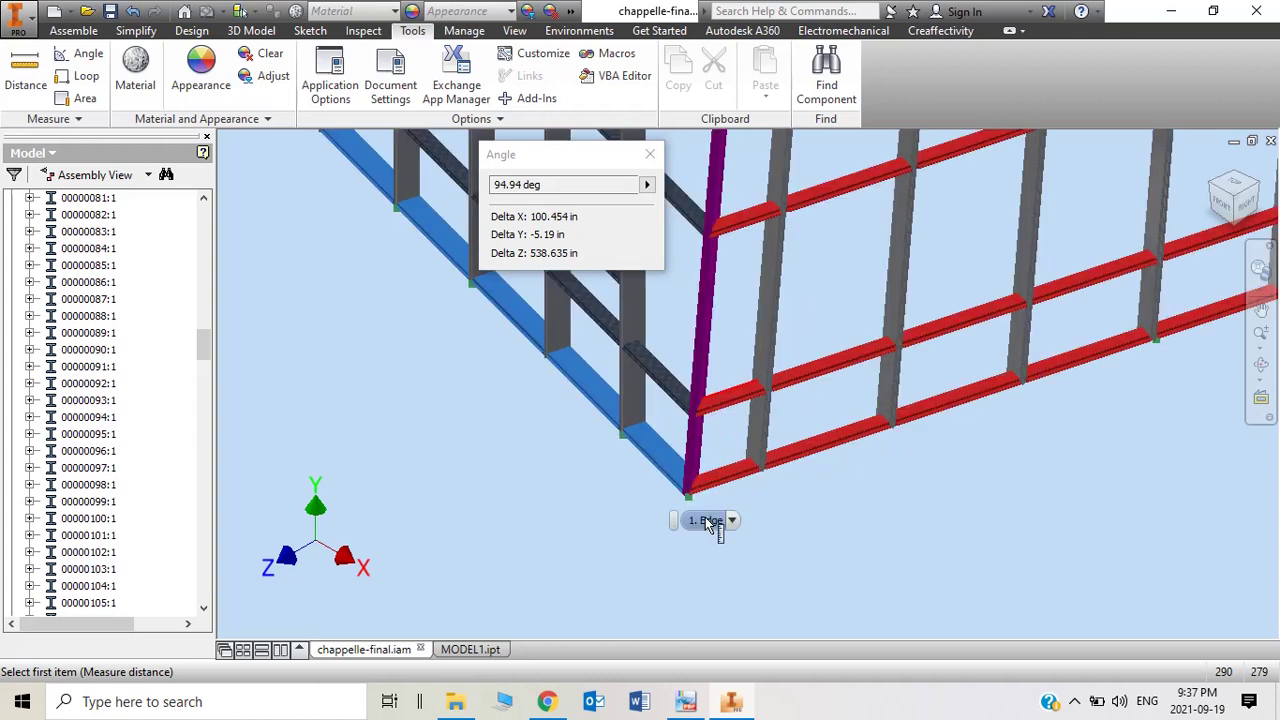
click(1212, 188)
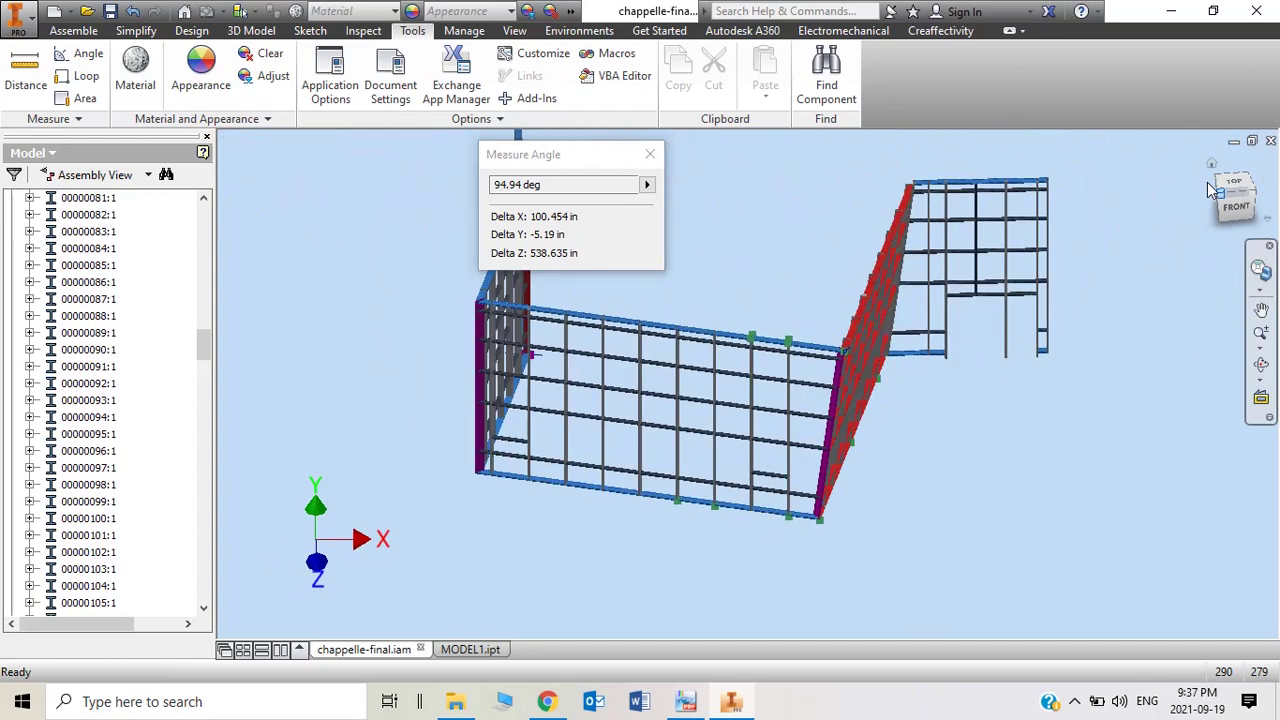
click(1207, 182)
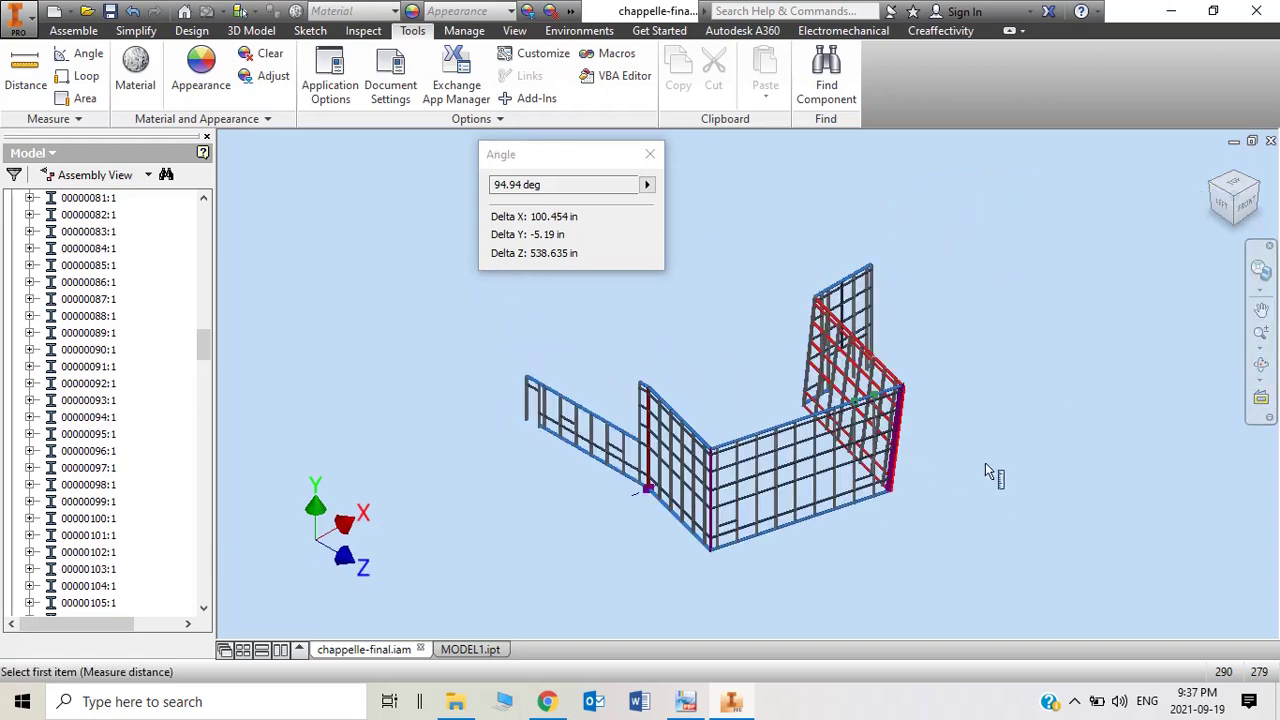
scroll(911, 460, up, 2)
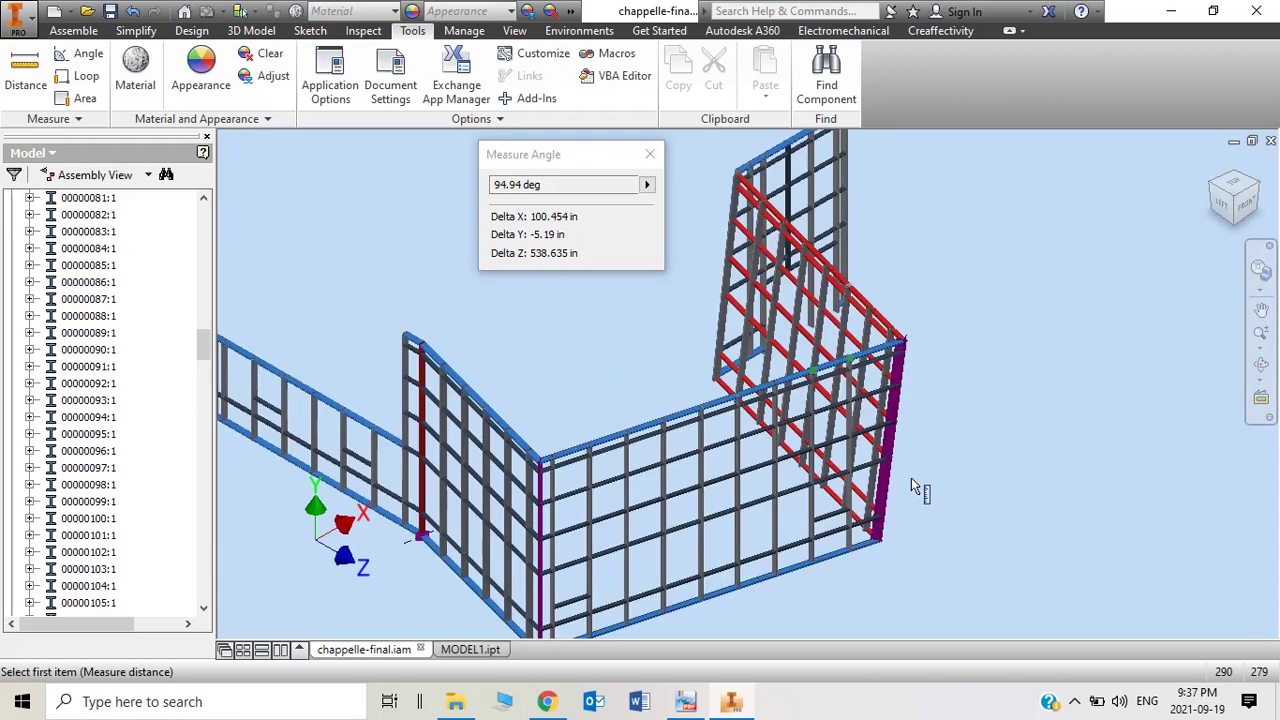
scroll(909, 480, up, 3)
scroll(909, 480, down, 3)
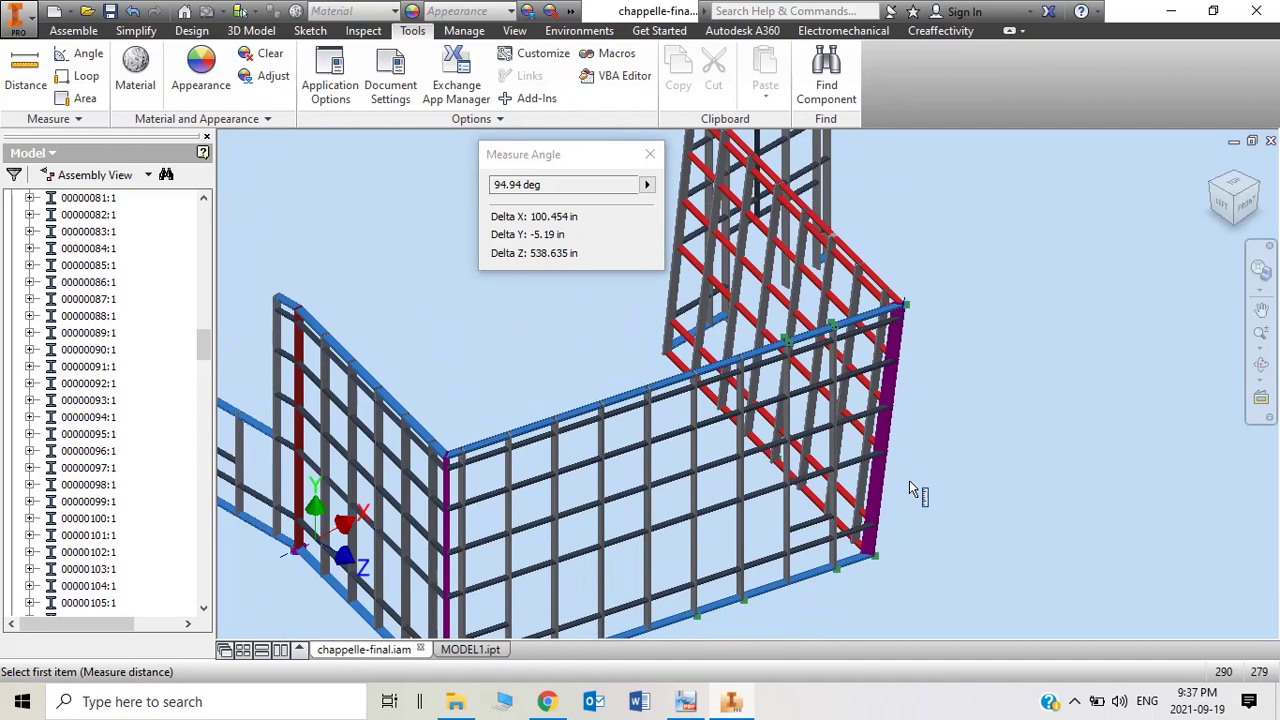
scroll(869, 566, up, 5)
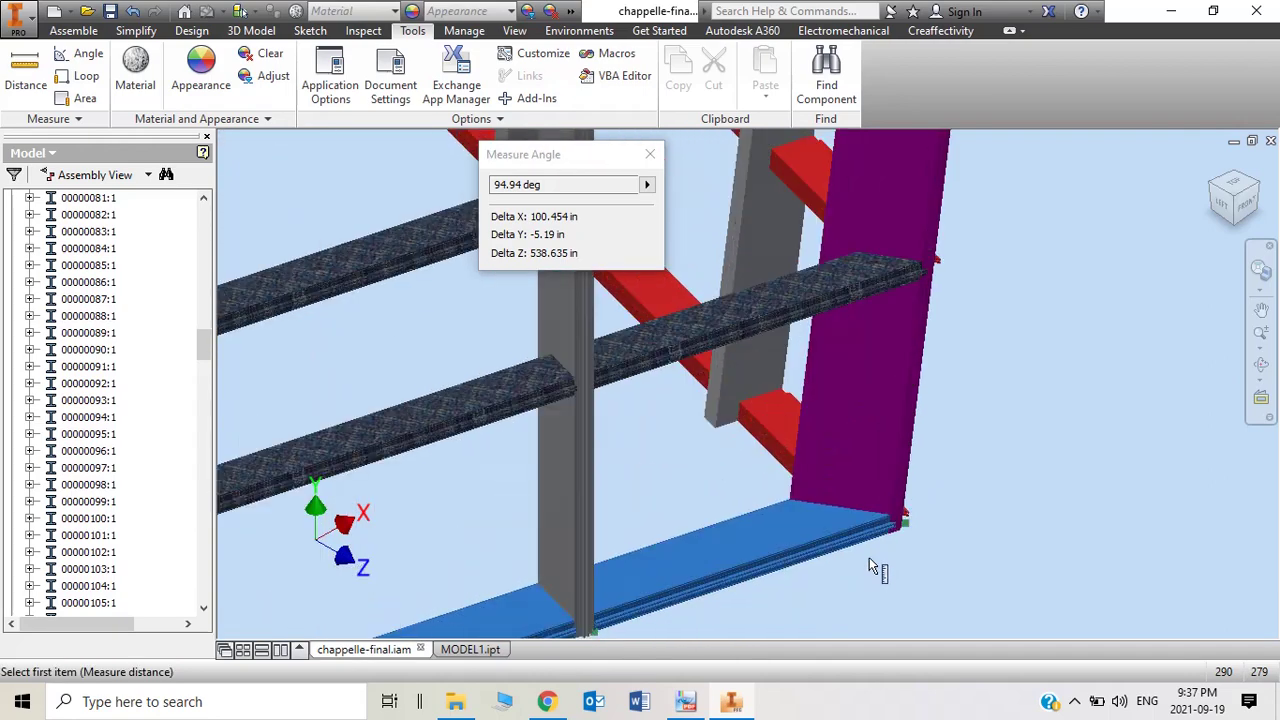
scroll(869, 557, down, 5)
scroll(891, 491, up, 5)
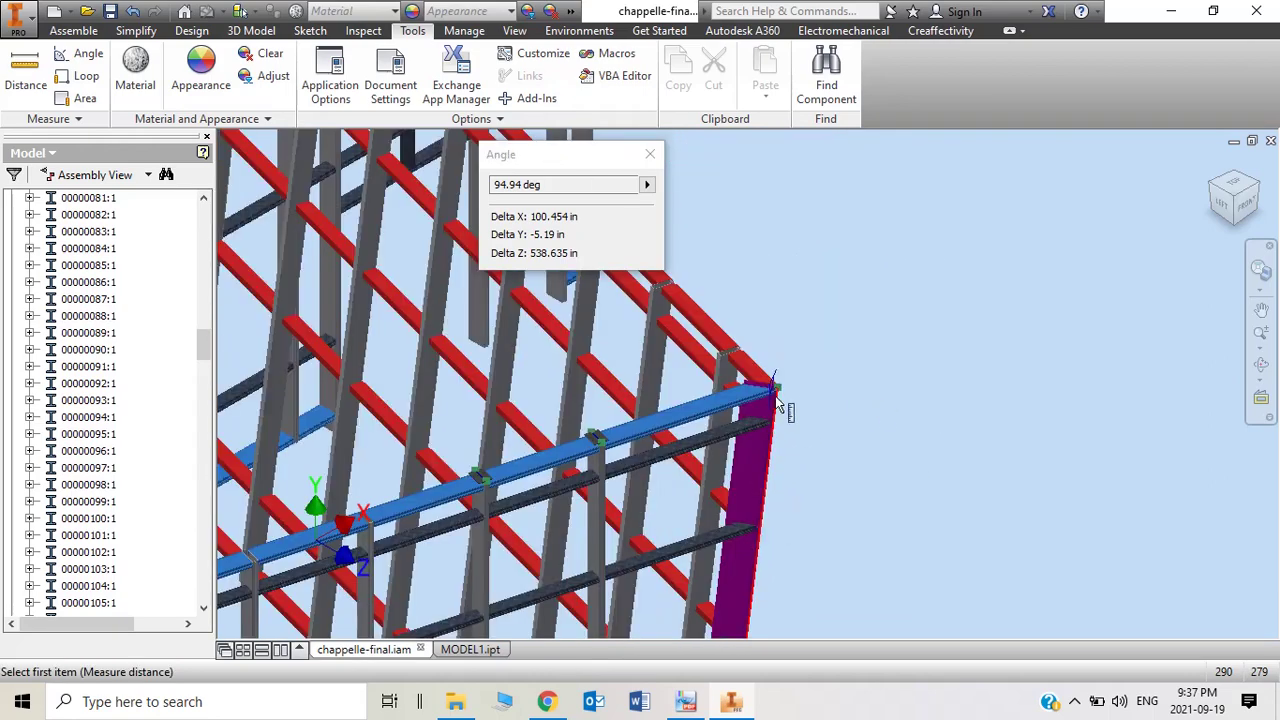
scroll(775, 396, up, 4)
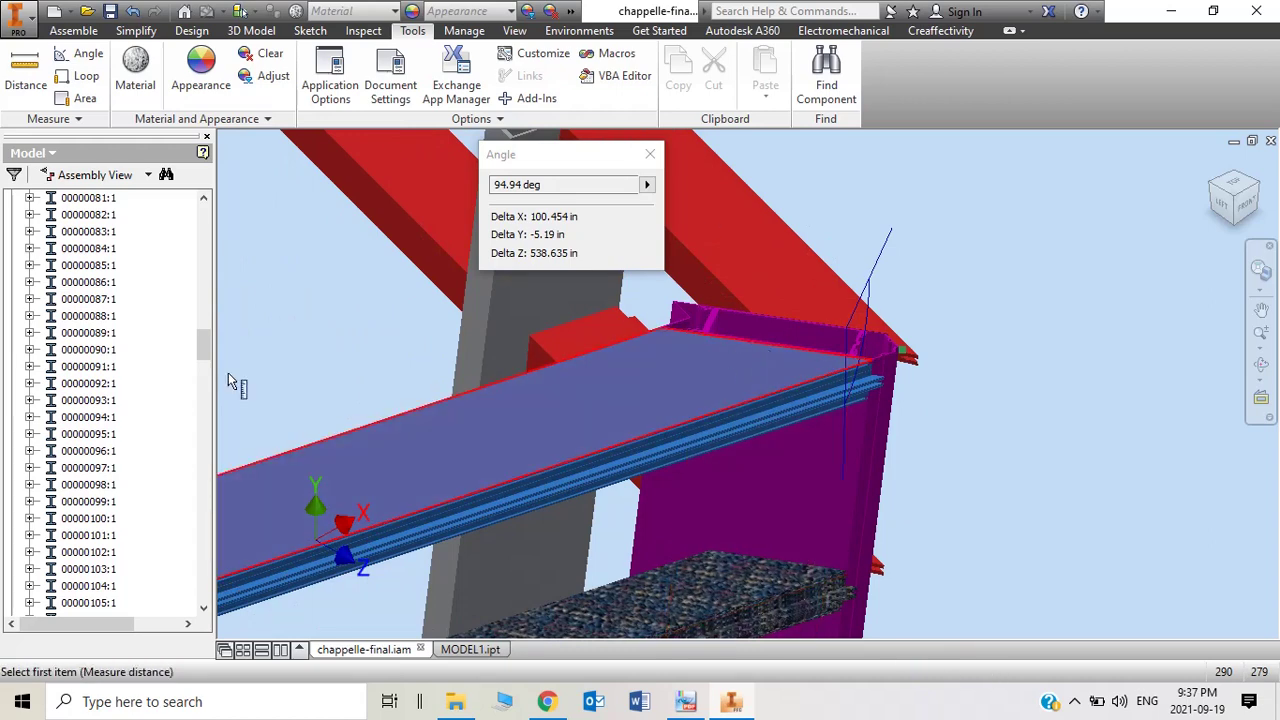
scroll(230, 381, down, 2)
drag(206, 349, 180, 590)
click(1074, 701)
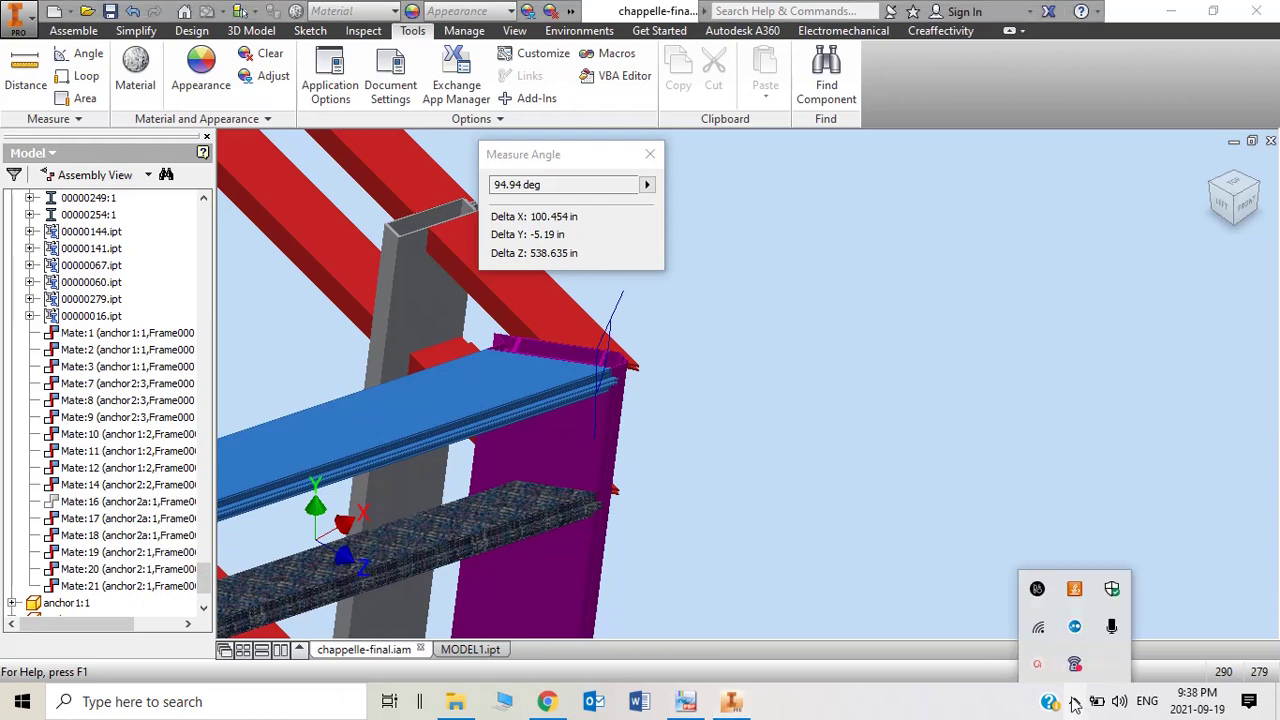
click(1040, 667)
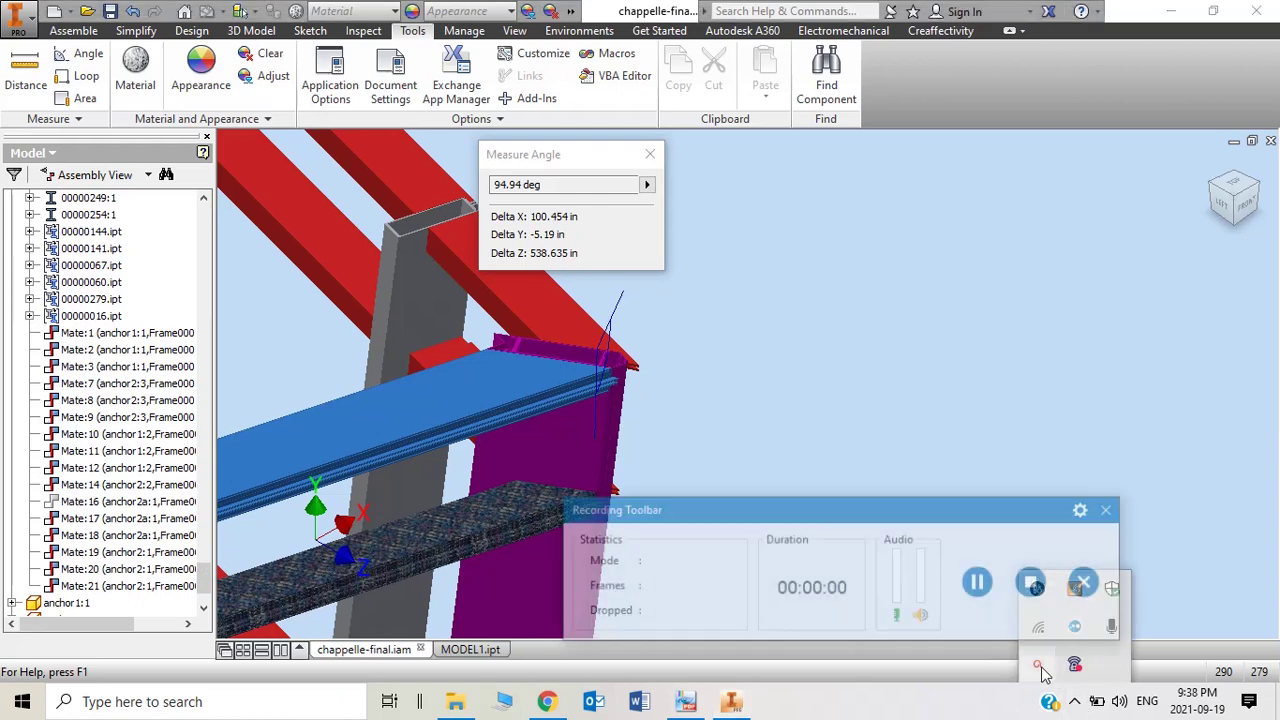
Step: Clear the angle readout from the frame model view
click(977, 583)
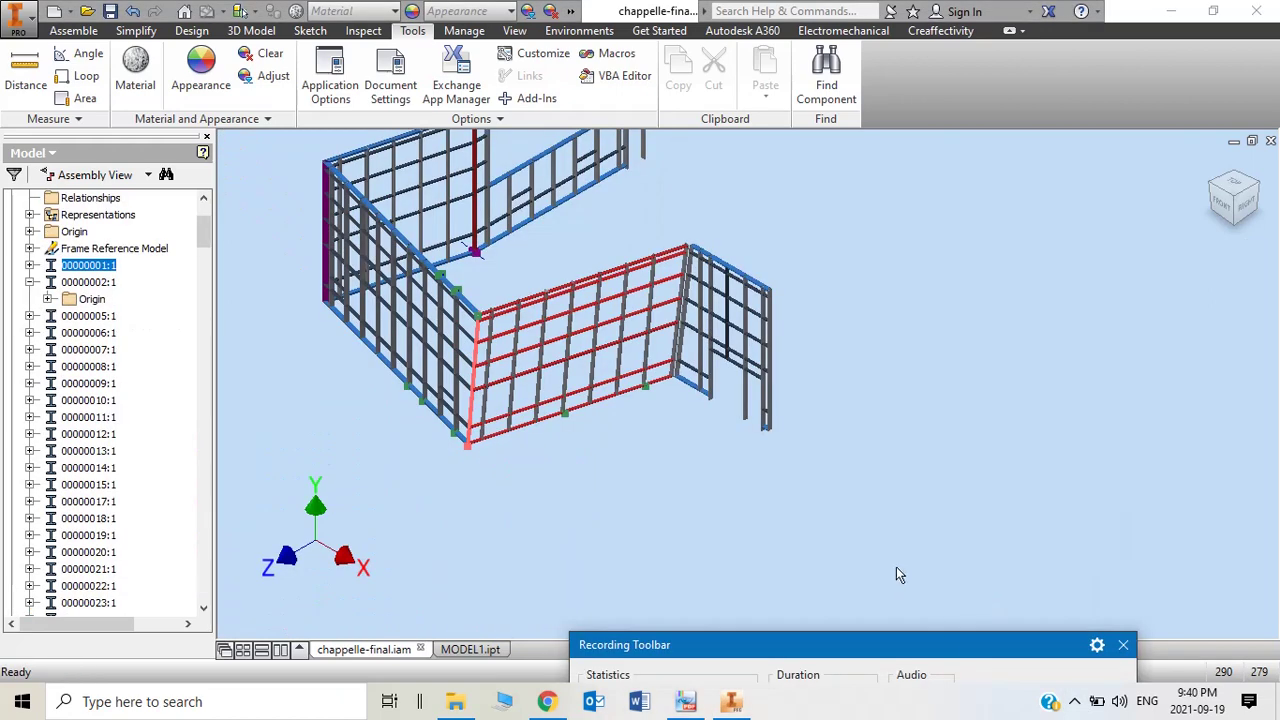
click(896, 574)
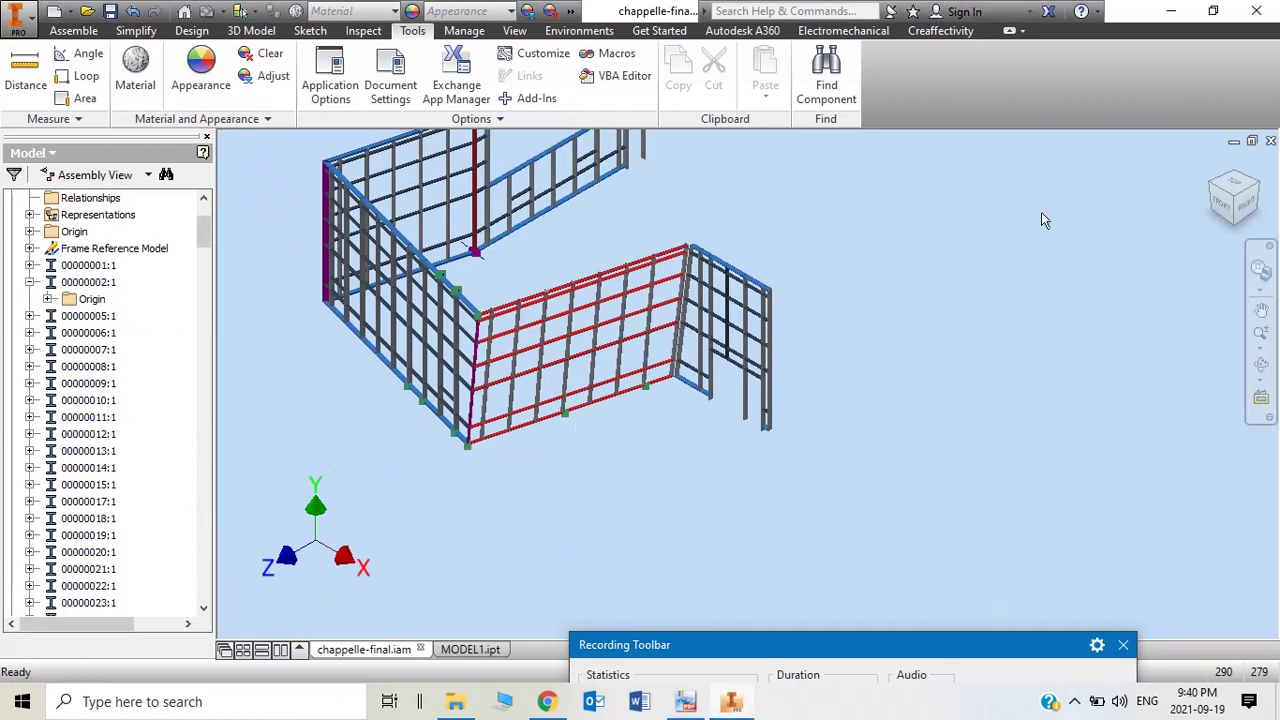
drag(1011, 652, 1011, 719)
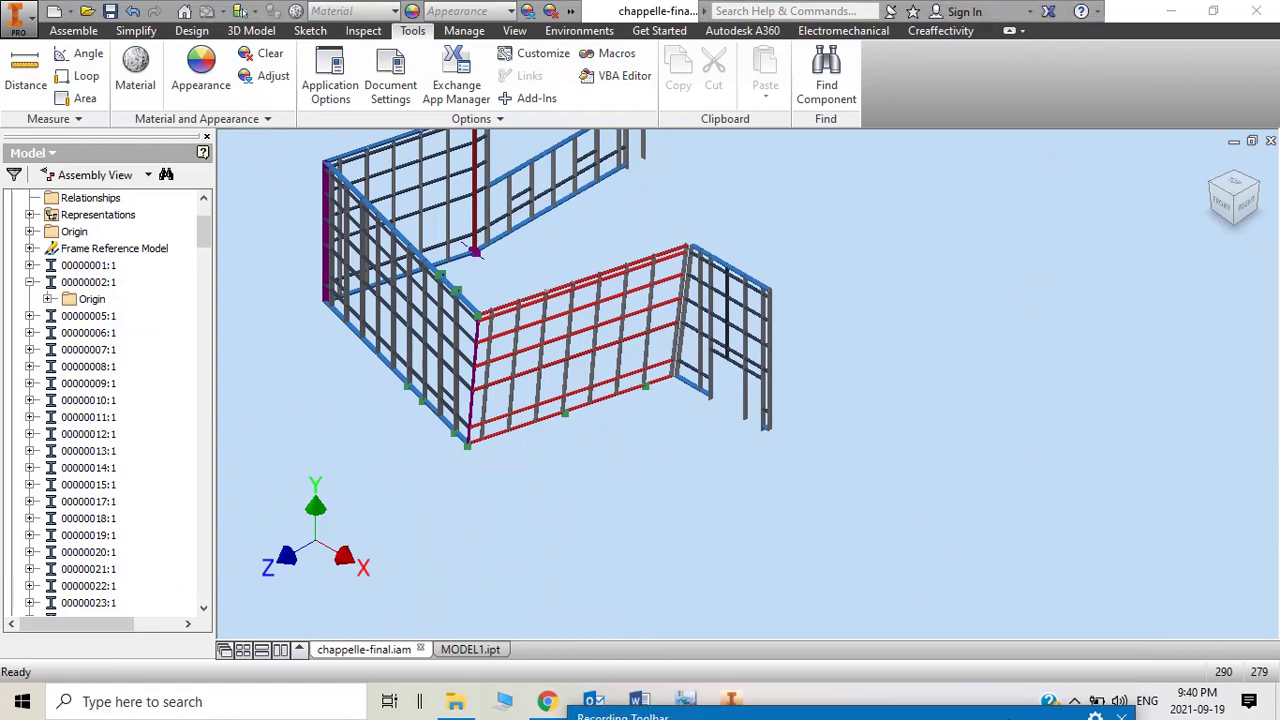
scroll(480, 310, down, 8)
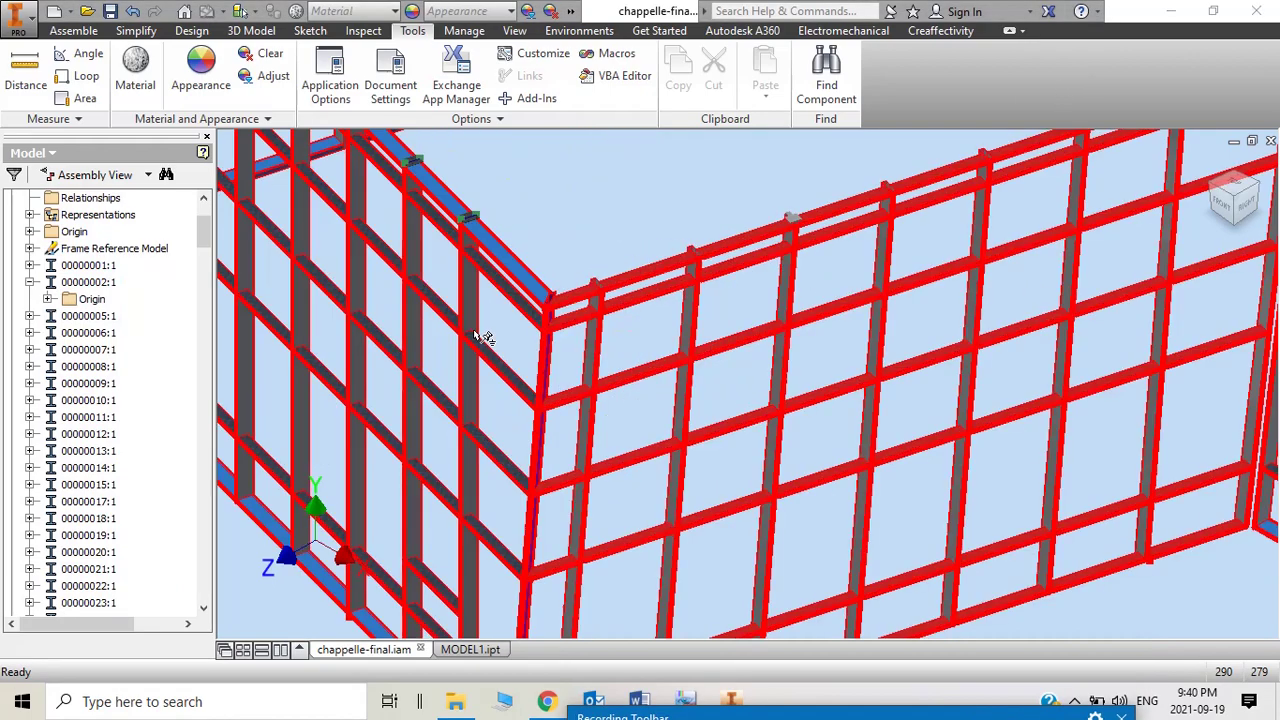
click(568, 265)
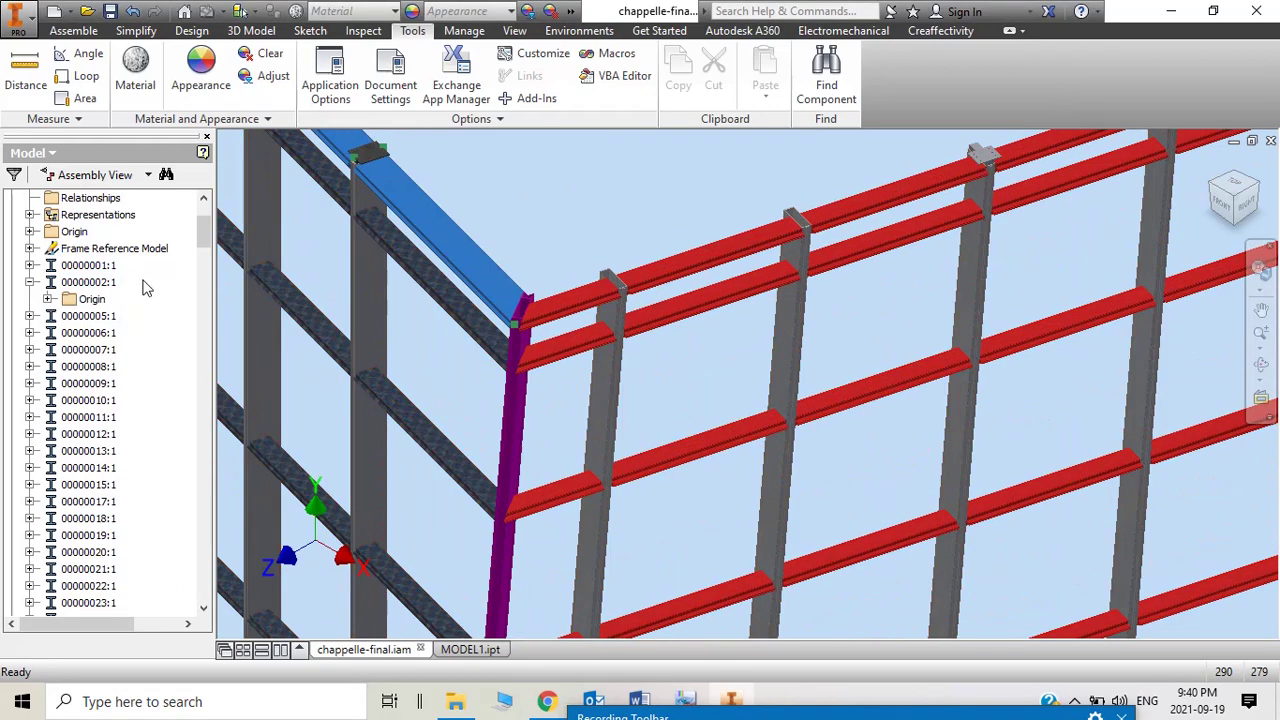
Step: Expand 00000001:1 in the Model browser to list Trim-Extend:127 and Trim-Extend:137
click(30, 265)
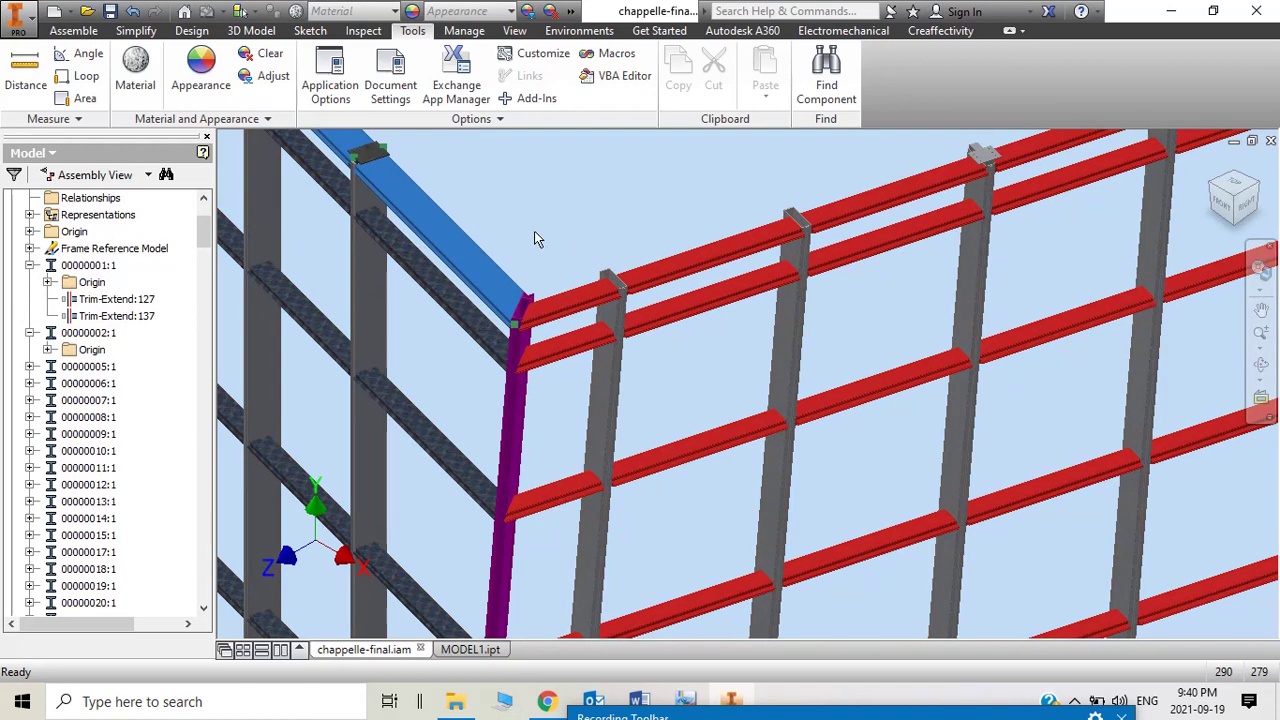
scroll(519, 330, down, 2)
scroll(524, 328, down, 2)
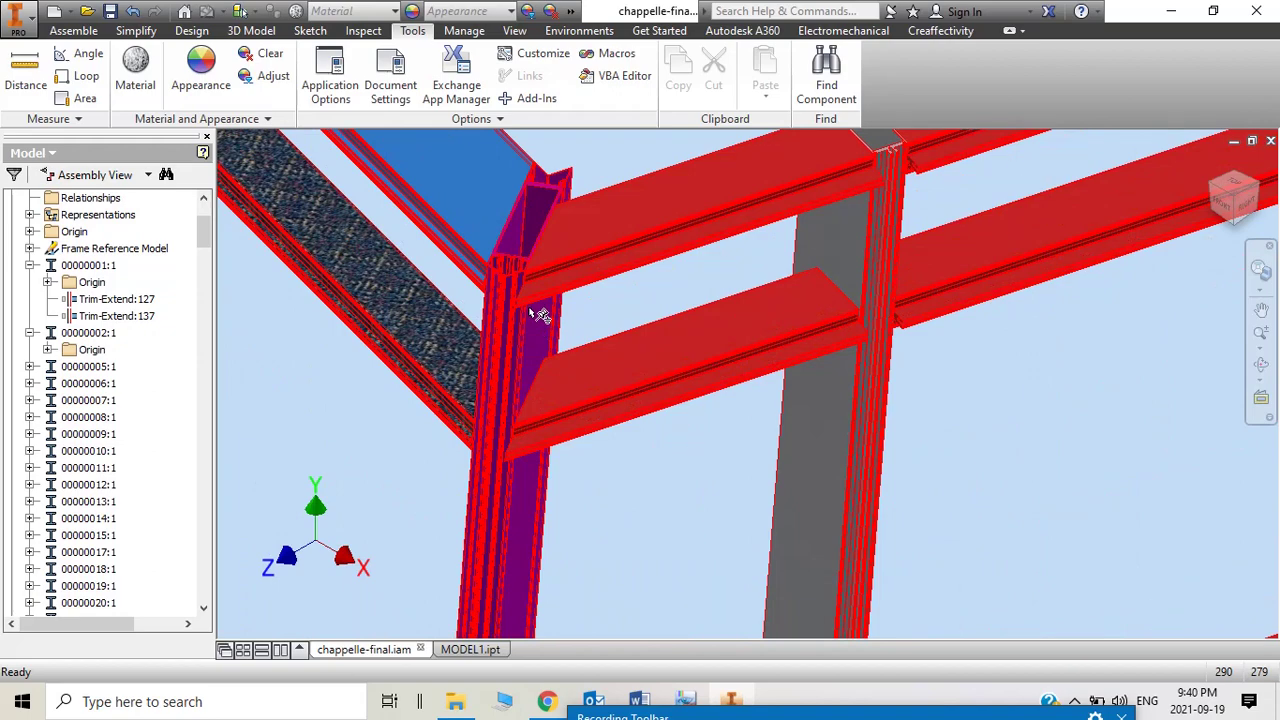
scroll(540, 315, up, 3)
scroll(380, 451, up, 5)
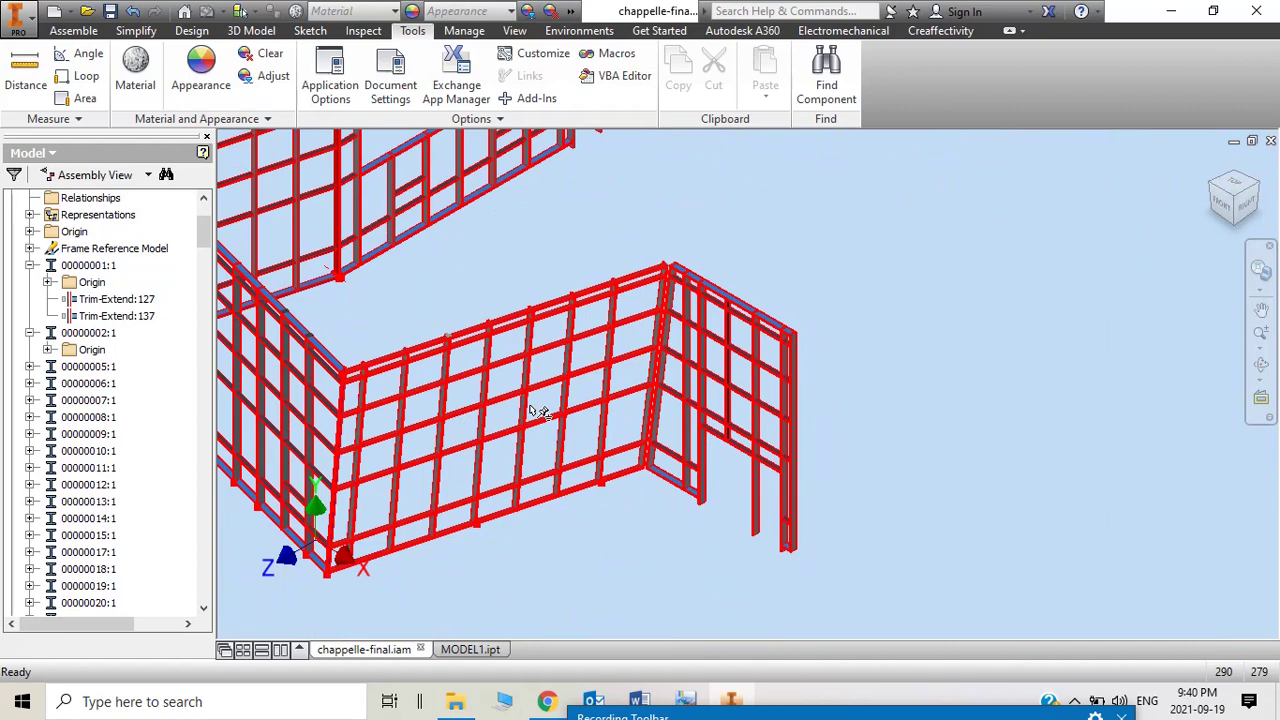
scroll(532, 410, down, 4)
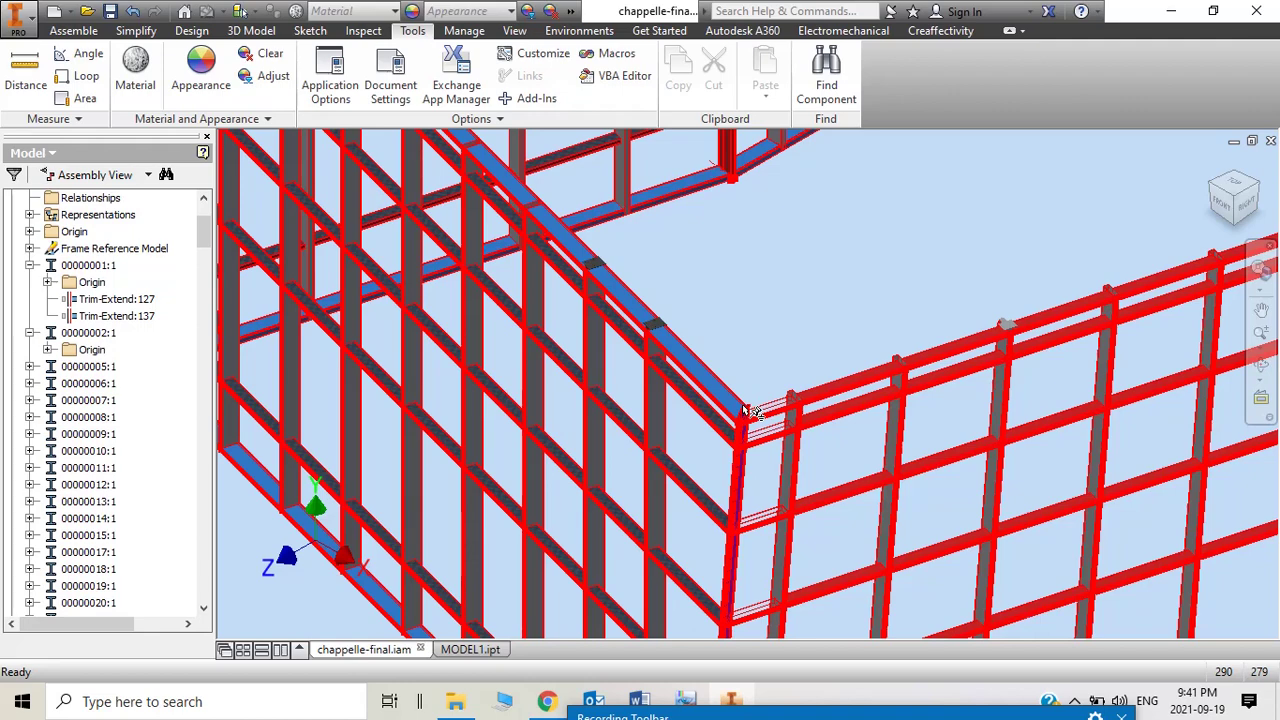
scroll(745, 390, down, 3)
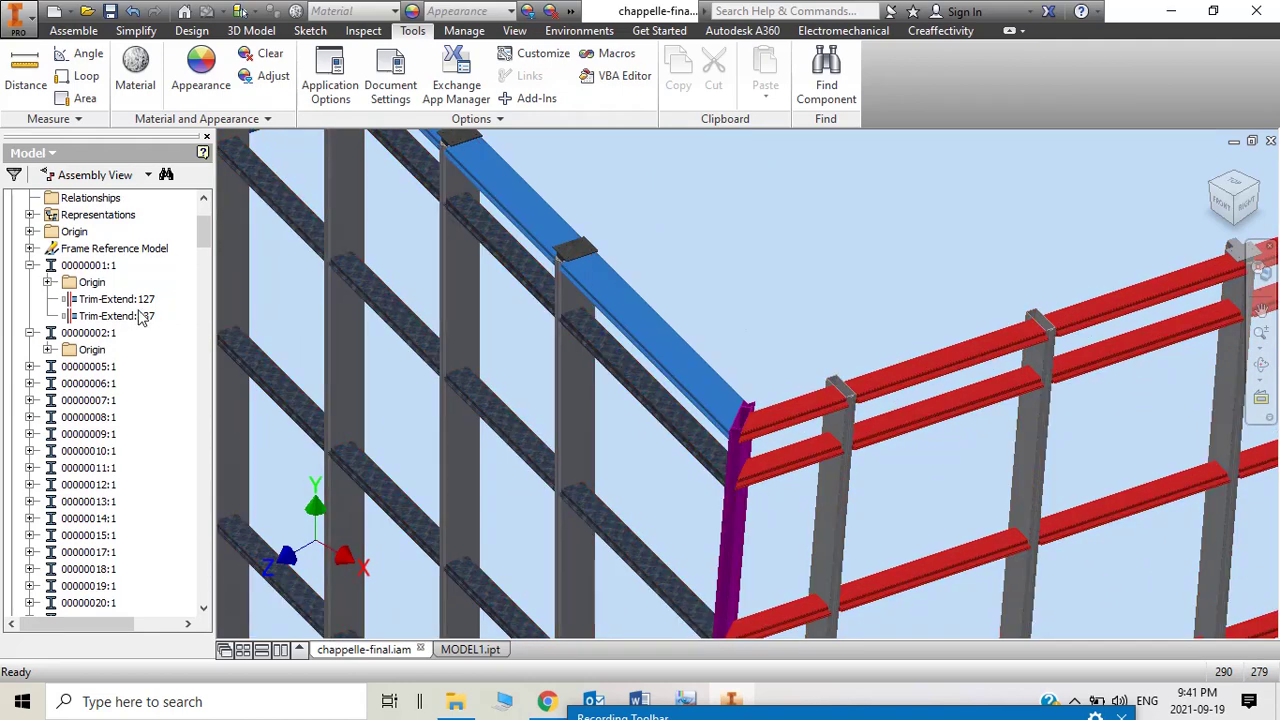
Step: Expand the Origin folder and delete Trim-Extend:137 from 00000001:1 with Frame Generator
click(48, 282)
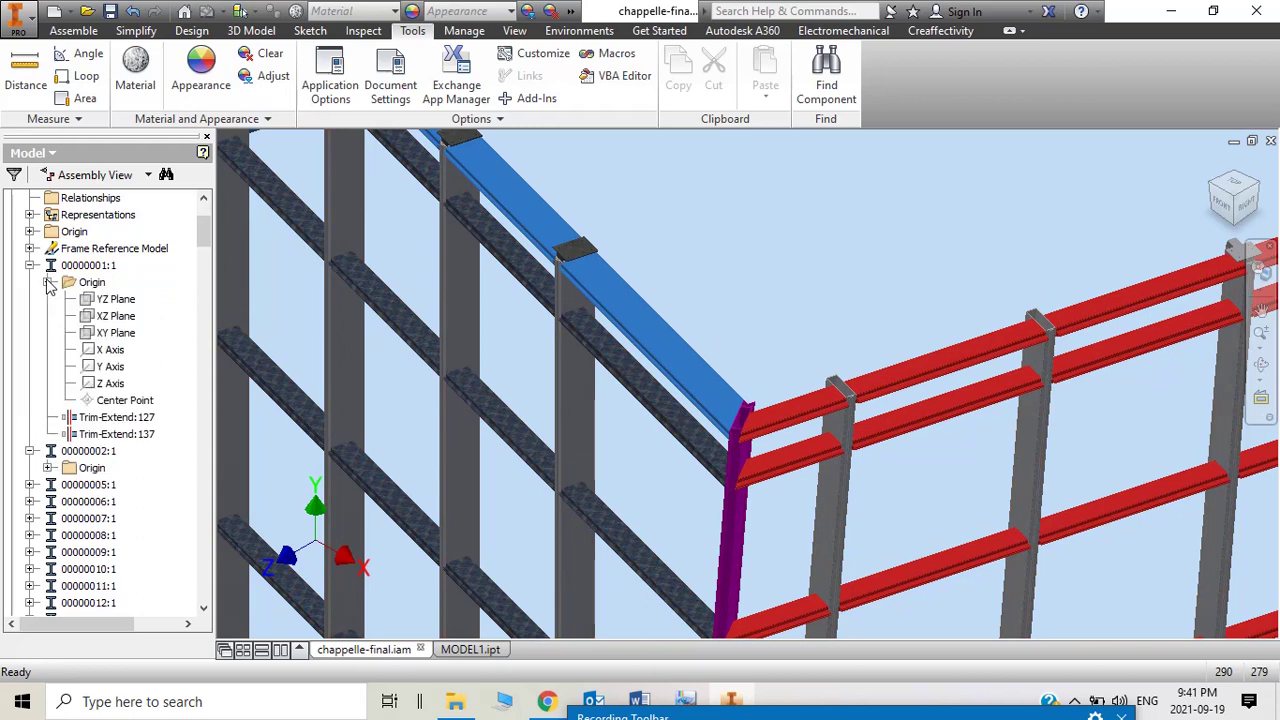
right_click(133, 440)
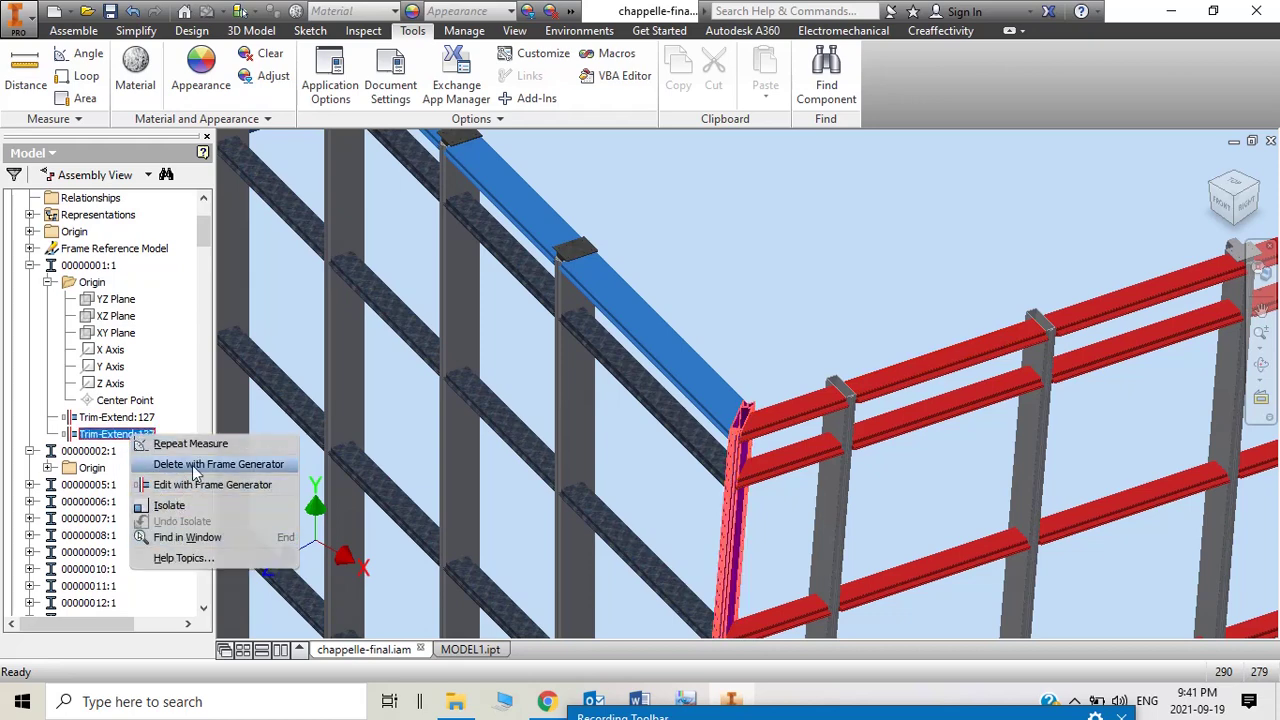
click(197, 466)
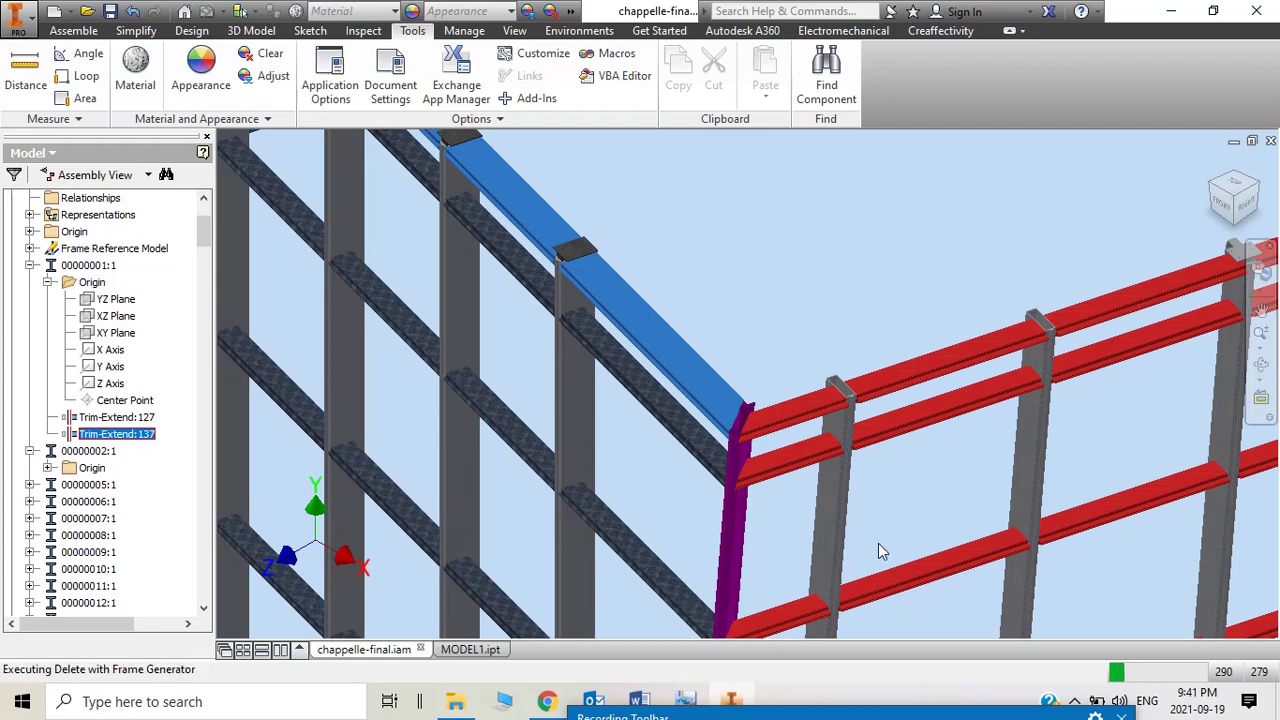
scroll(760, 445, down, 5)
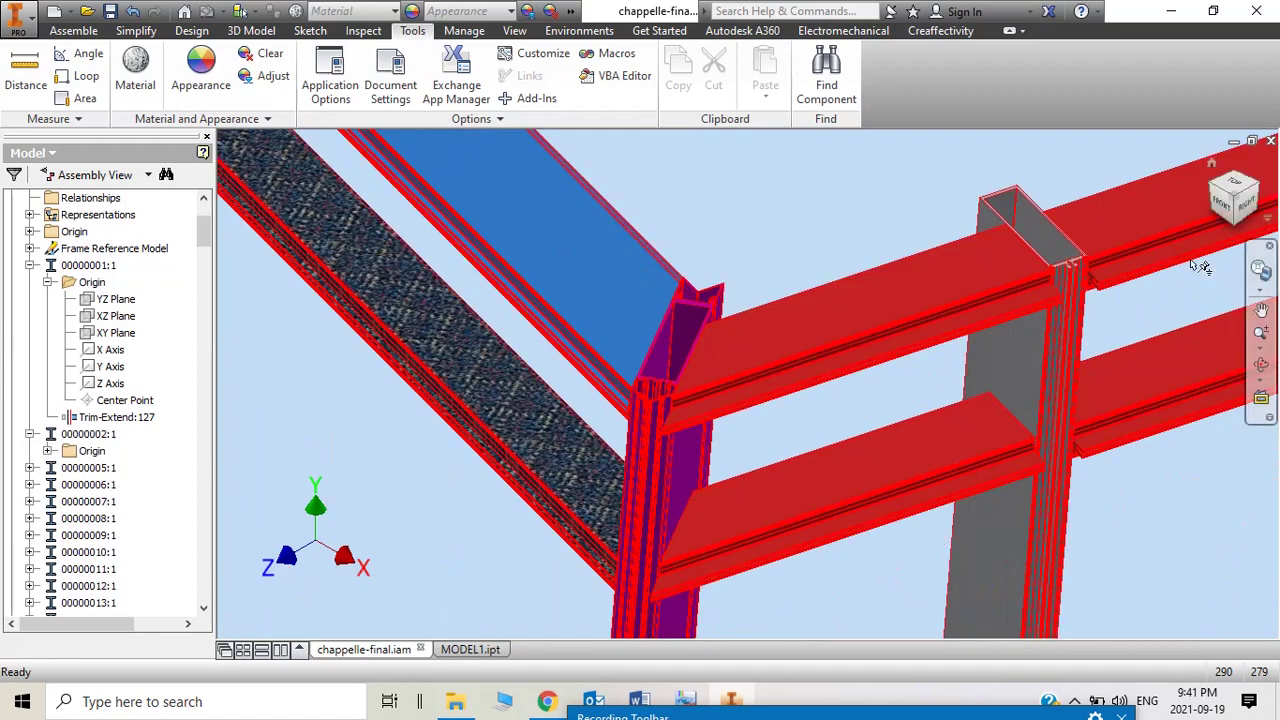
Step: Delete Trim-Extend:127 from the corner mullion 00000001:1 using Delete with Frame Generator
click(1216, 195)
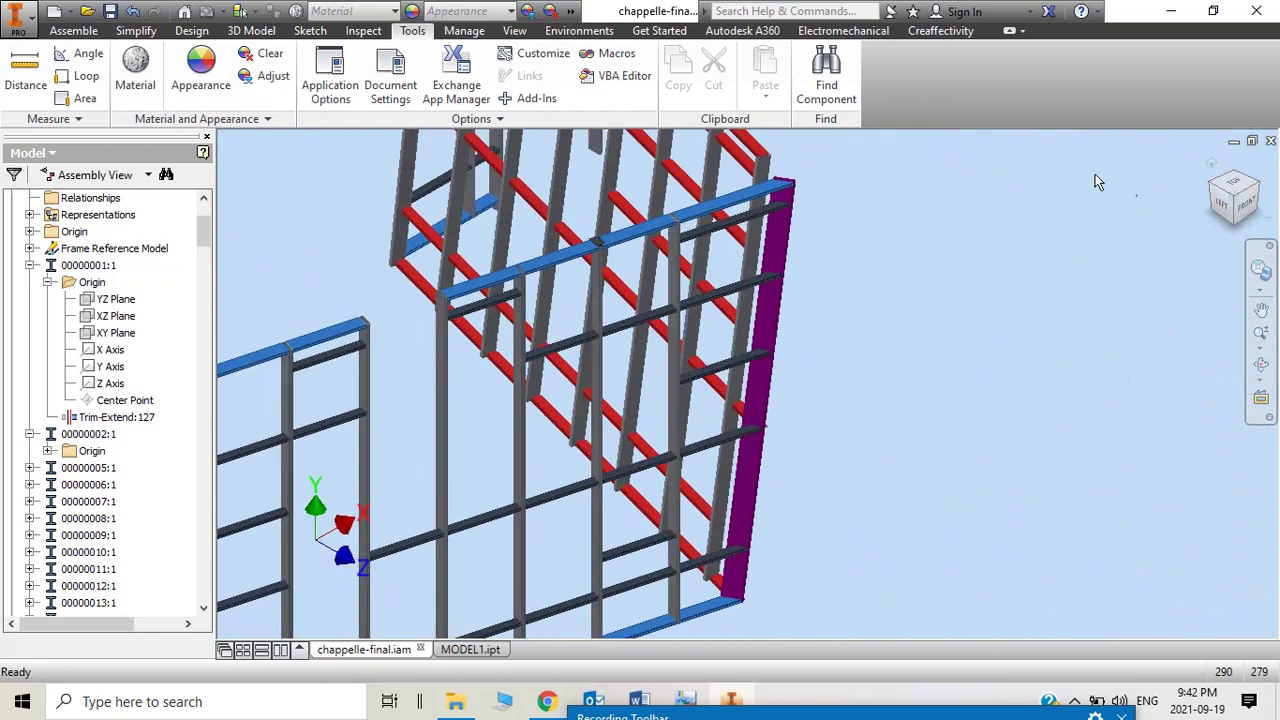
scroll(791, 166, down, 5)
scroll(829, 263, down, 3)
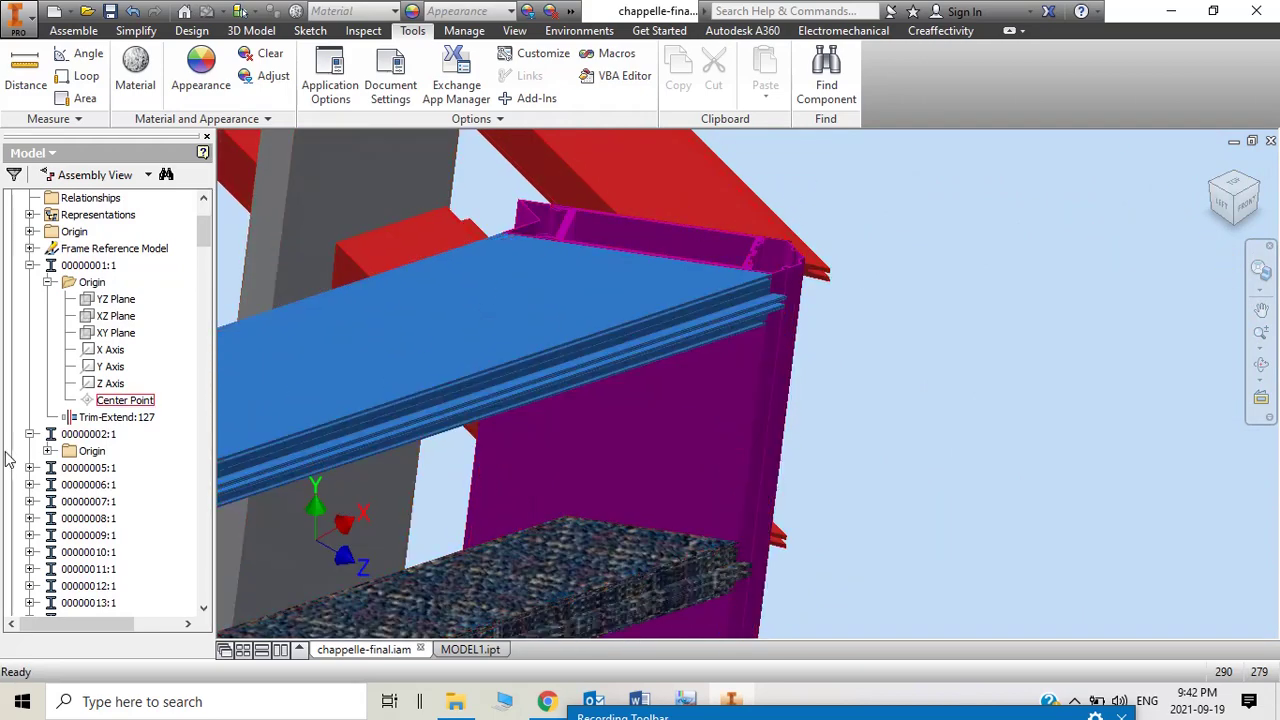
click(133, 418)
right_click(136, 425)
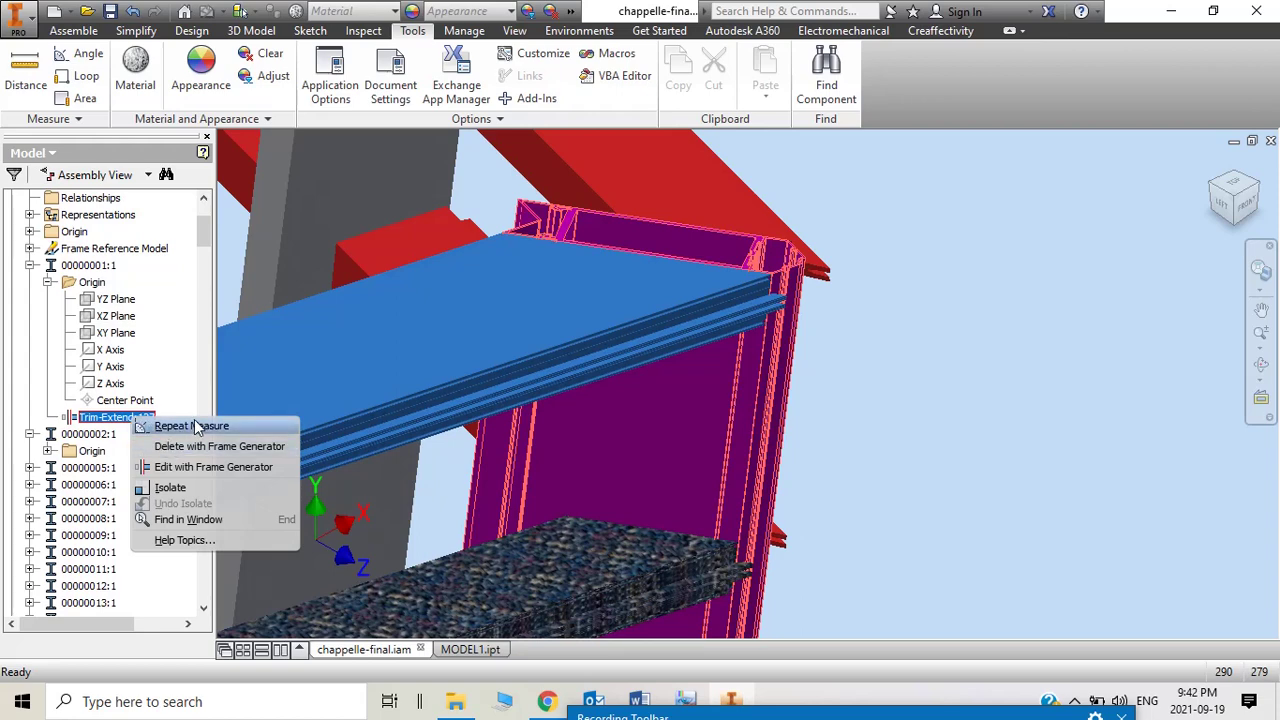
click(84, 424)
right_click(85, 424)
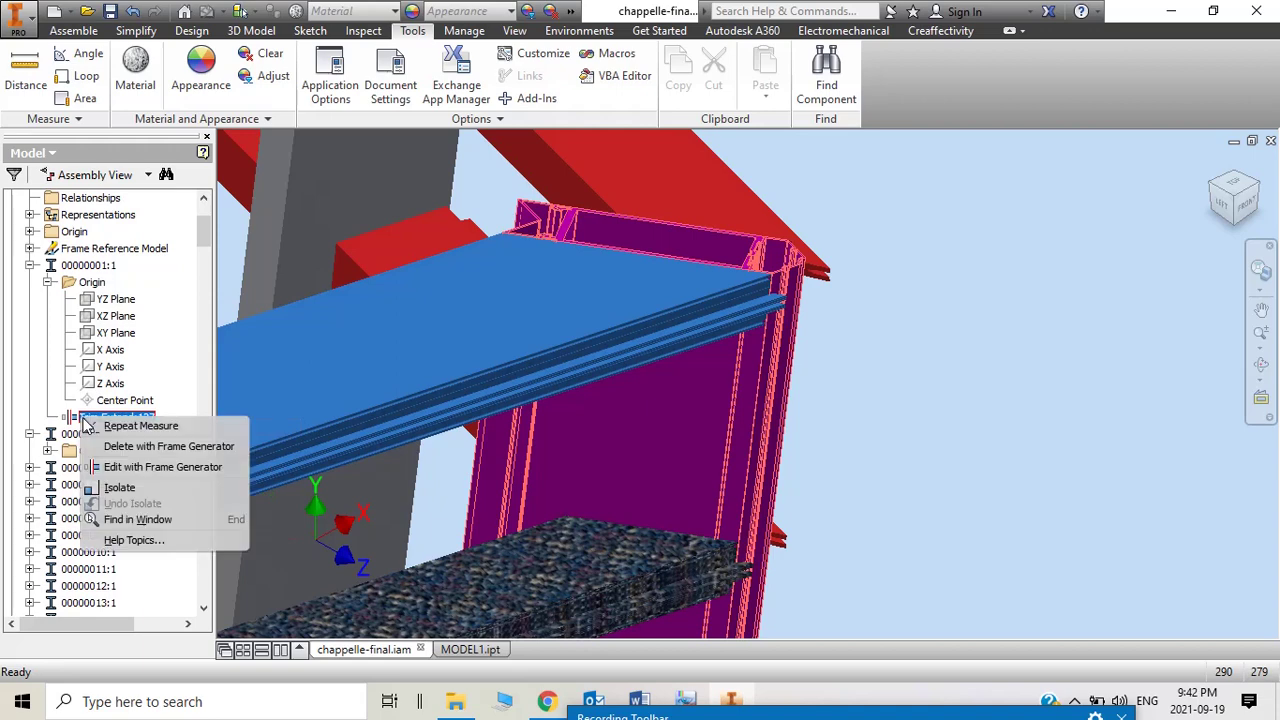
click(107, 446)
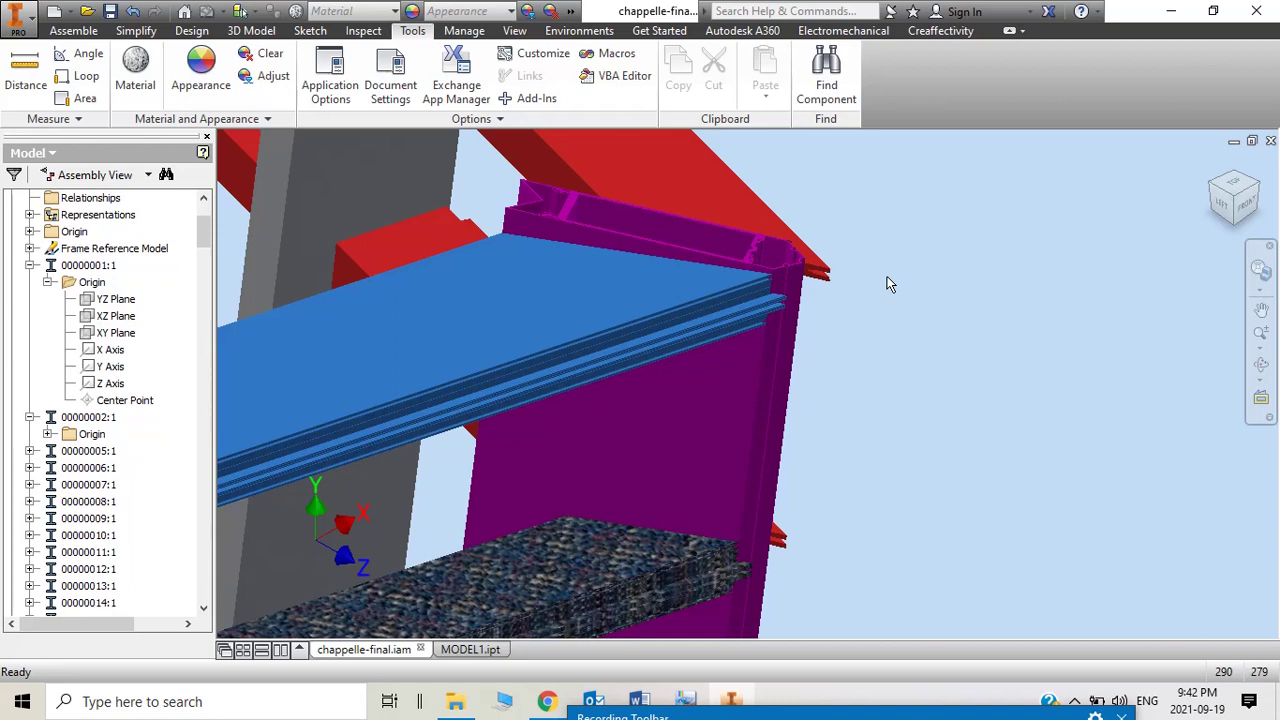
Step: Measure the two corner edges at 4.96°, then undo the Trim-Extend:127 deletion
click(672, 306)
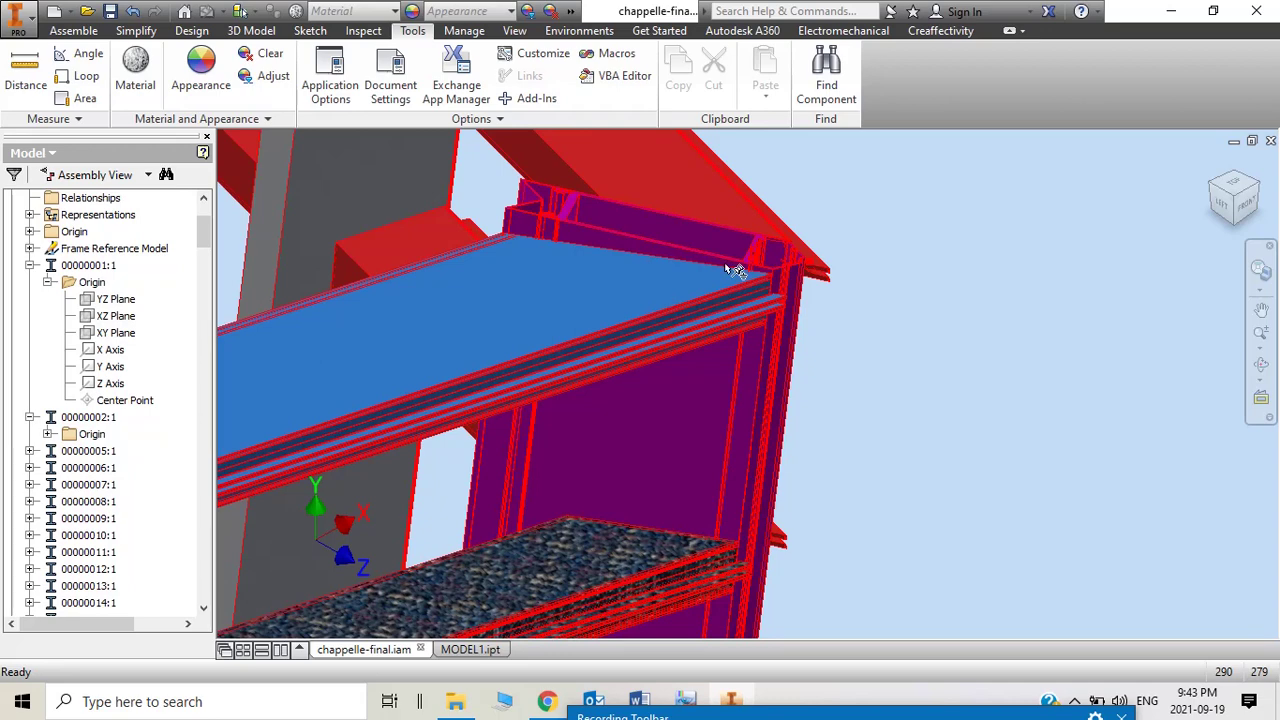
drag(735, 272, 535, 213)
scroll(535, 213, up, 2)
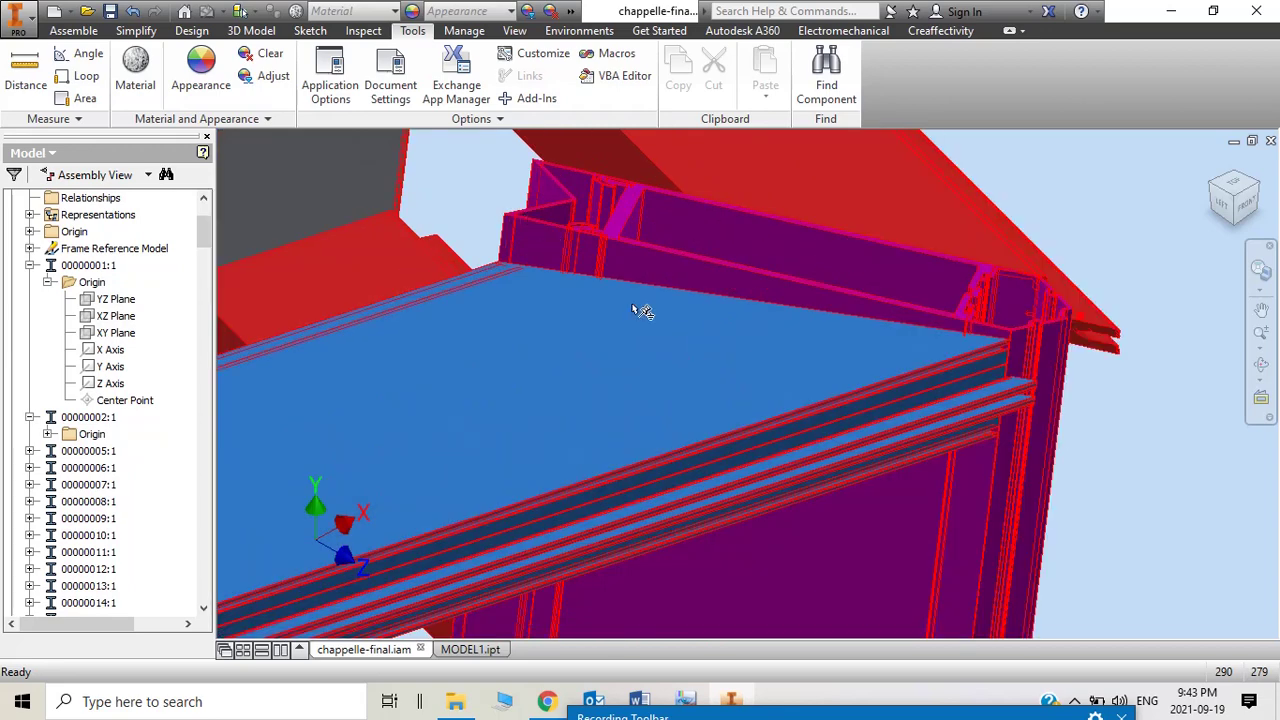
click(82, 53)
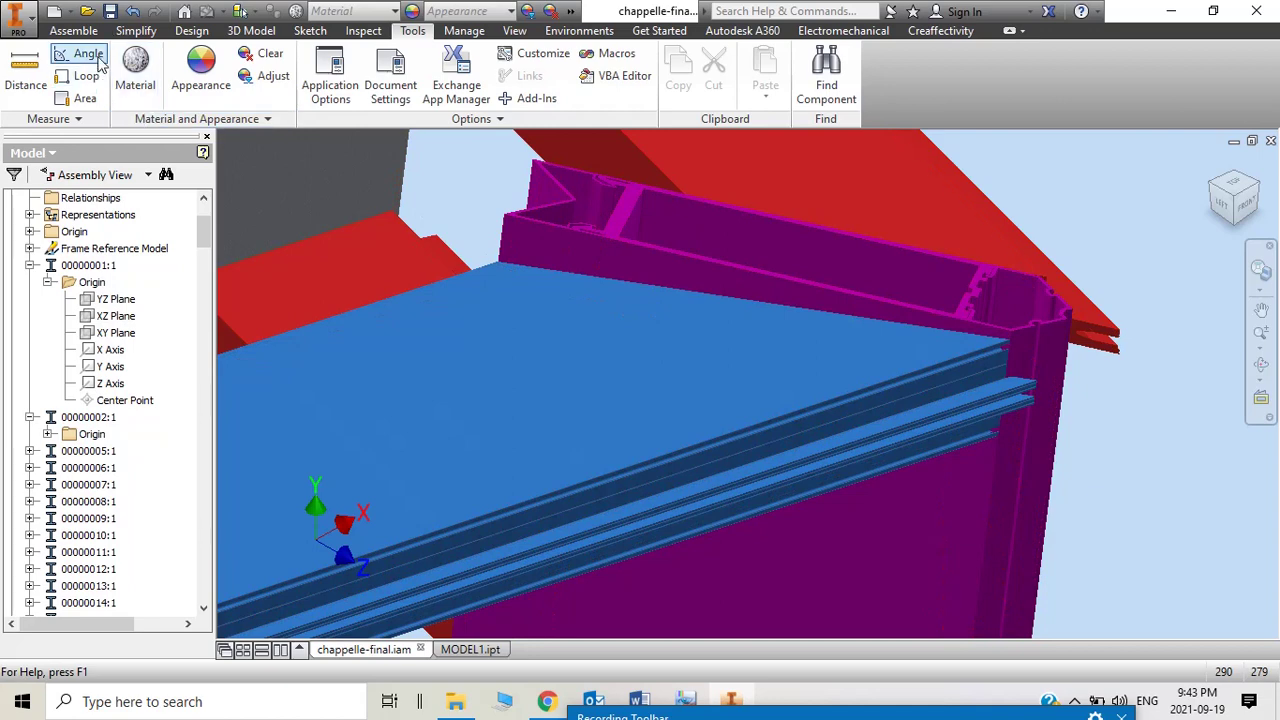
click(768, 270)
click(813, 313)
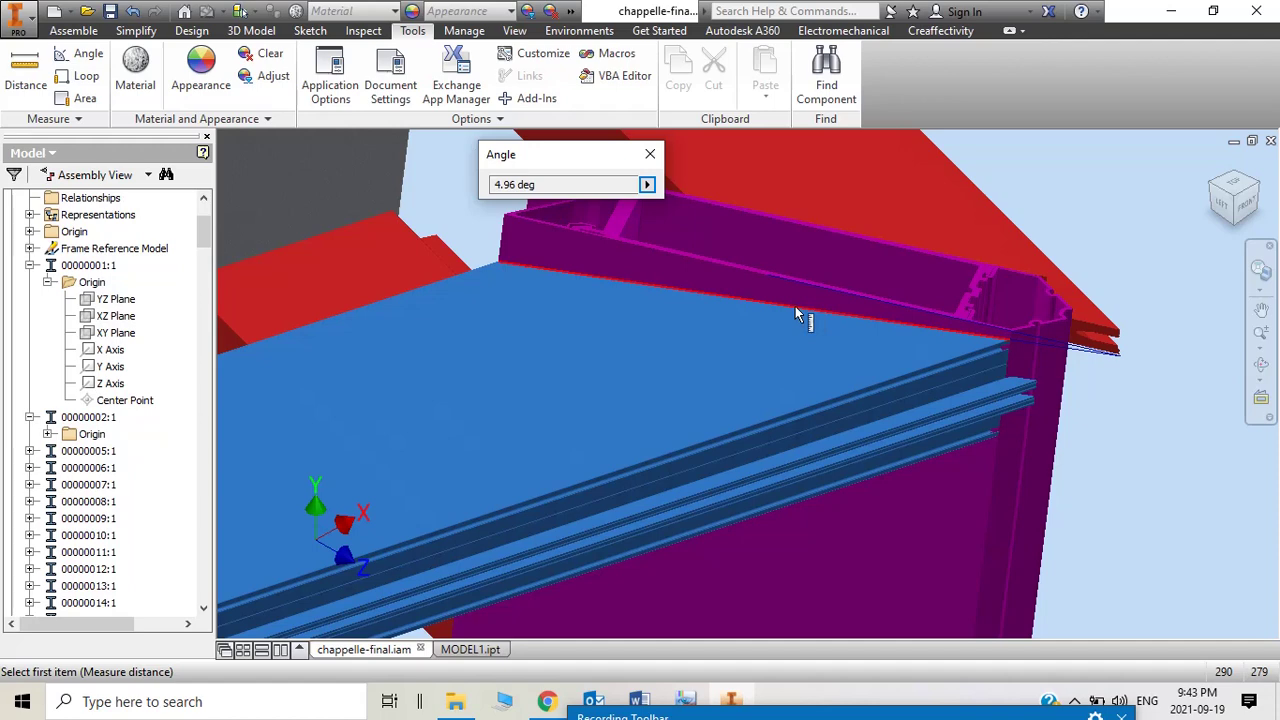
mouse_move(796, 312)
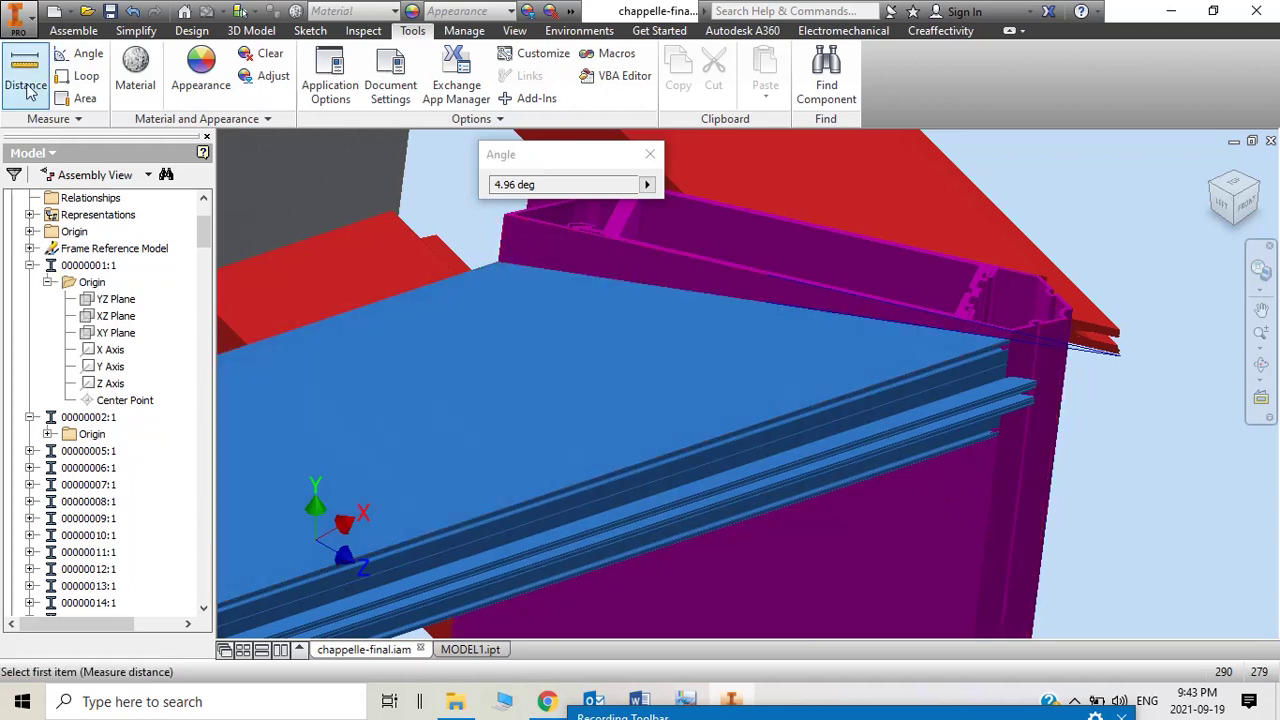
click(134, 11)
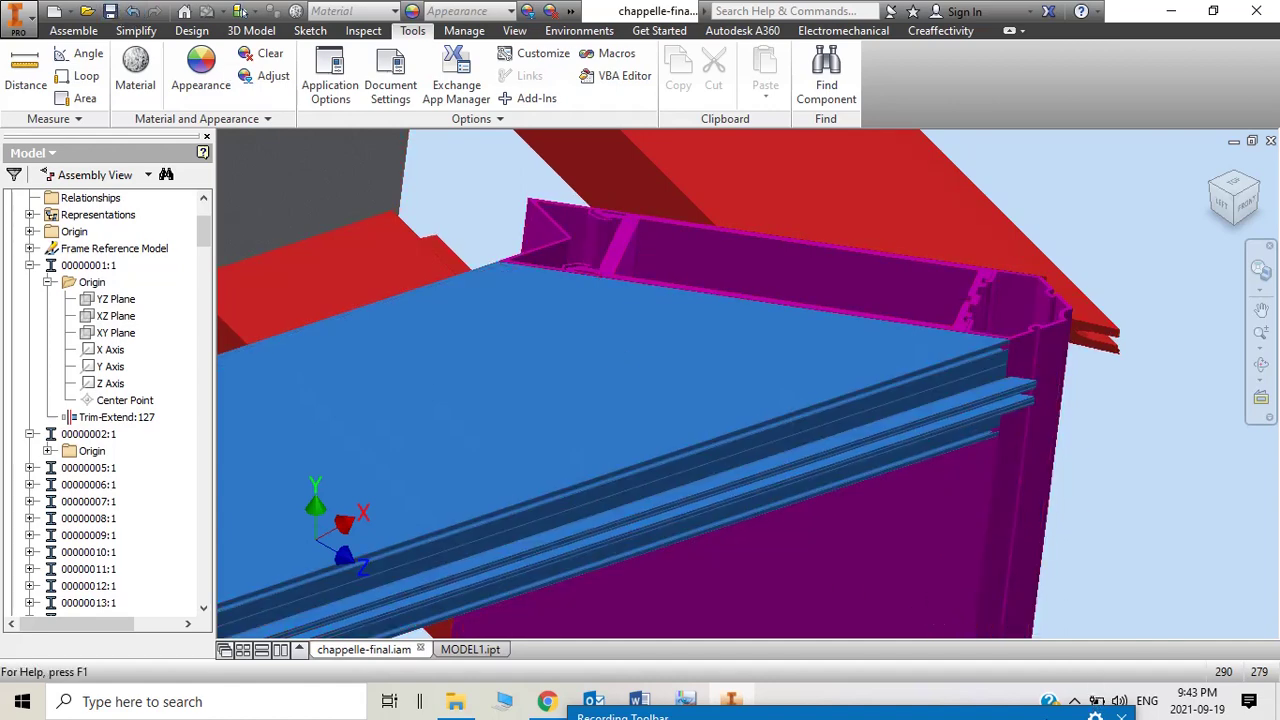
Step: Bring the glazing shop drawing, page 26 of 40, forward in PDF-XChange Viewer
click(1058, 716)
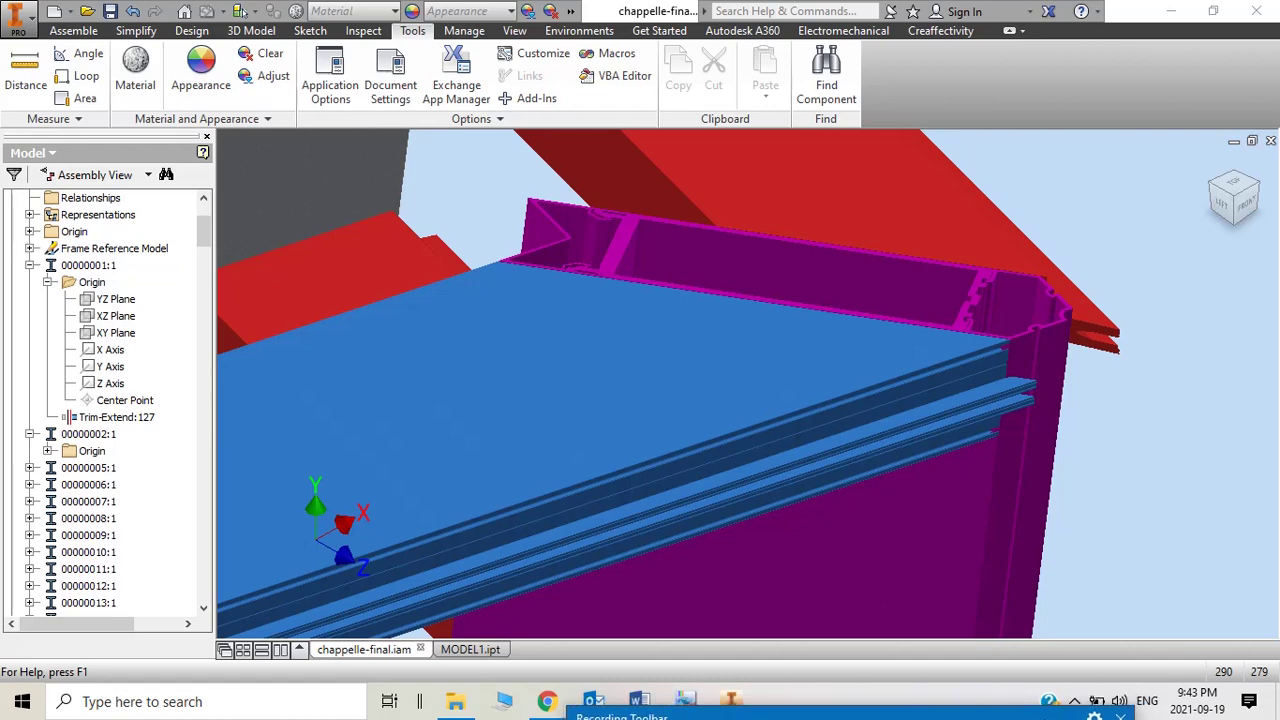
click(693, 704)
click(693, 704)
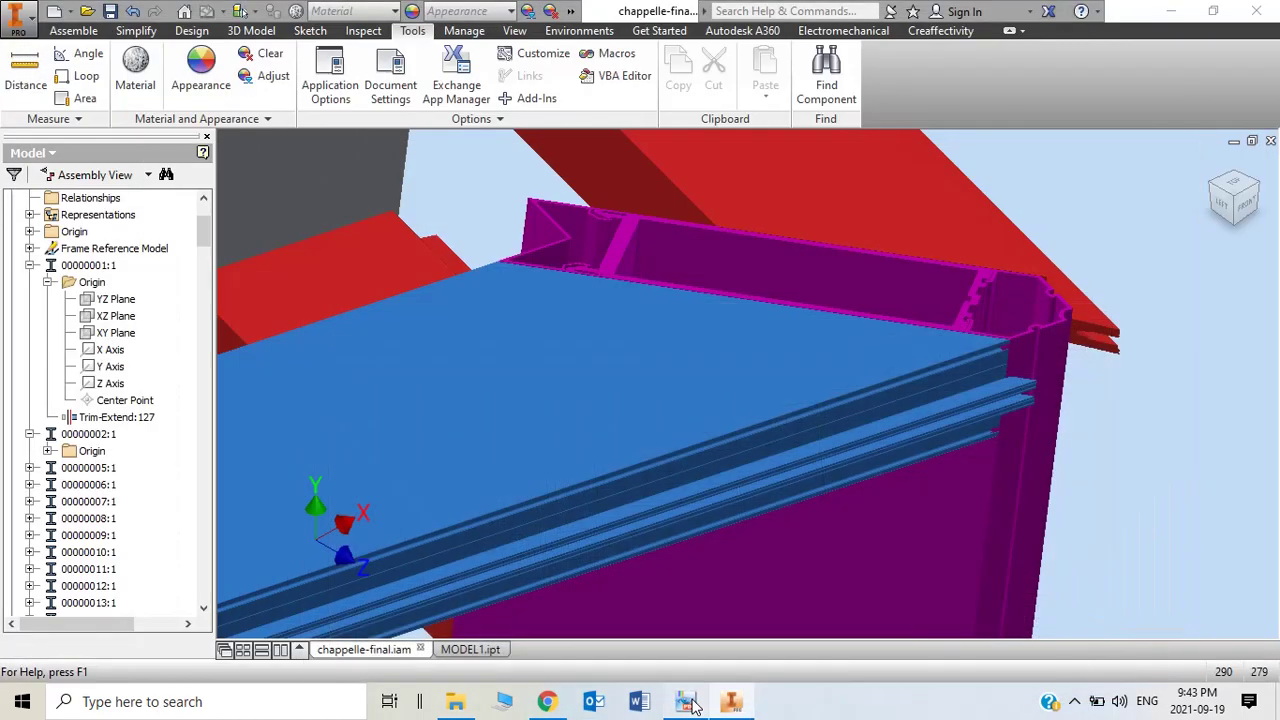
click(693, 704)
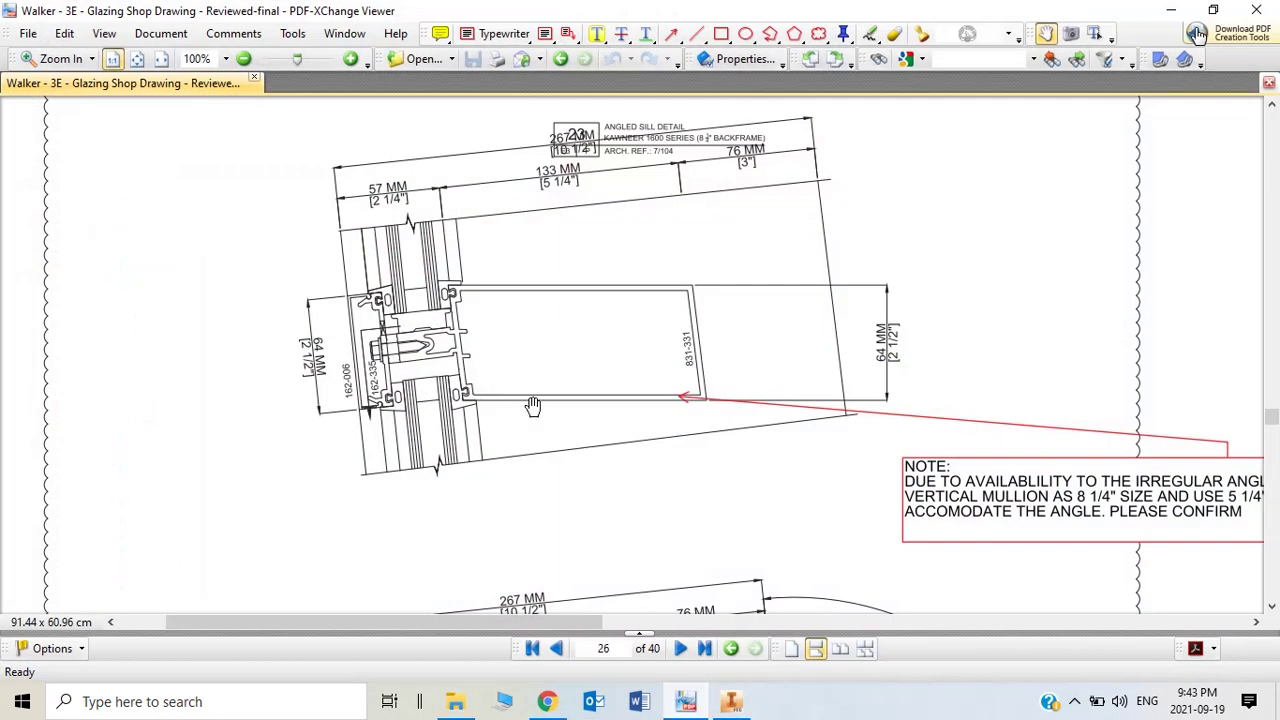
Step: Glance back at the Inventor corner-mullion model from the PDF viewer
click(731, 703)
click(686, 703)
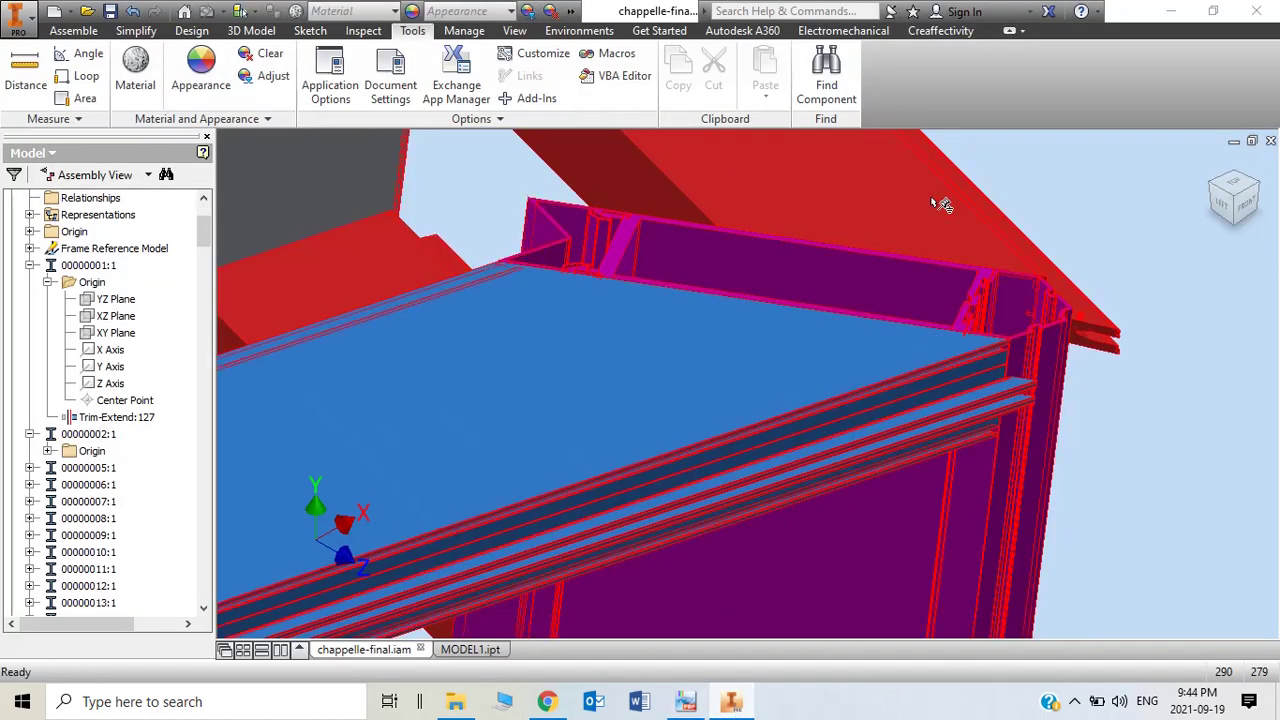
click(686, 703)
Step: Pan the glazing shop drawing to read the note box and sill detail, then bring up File Explorer
click(688, 704)
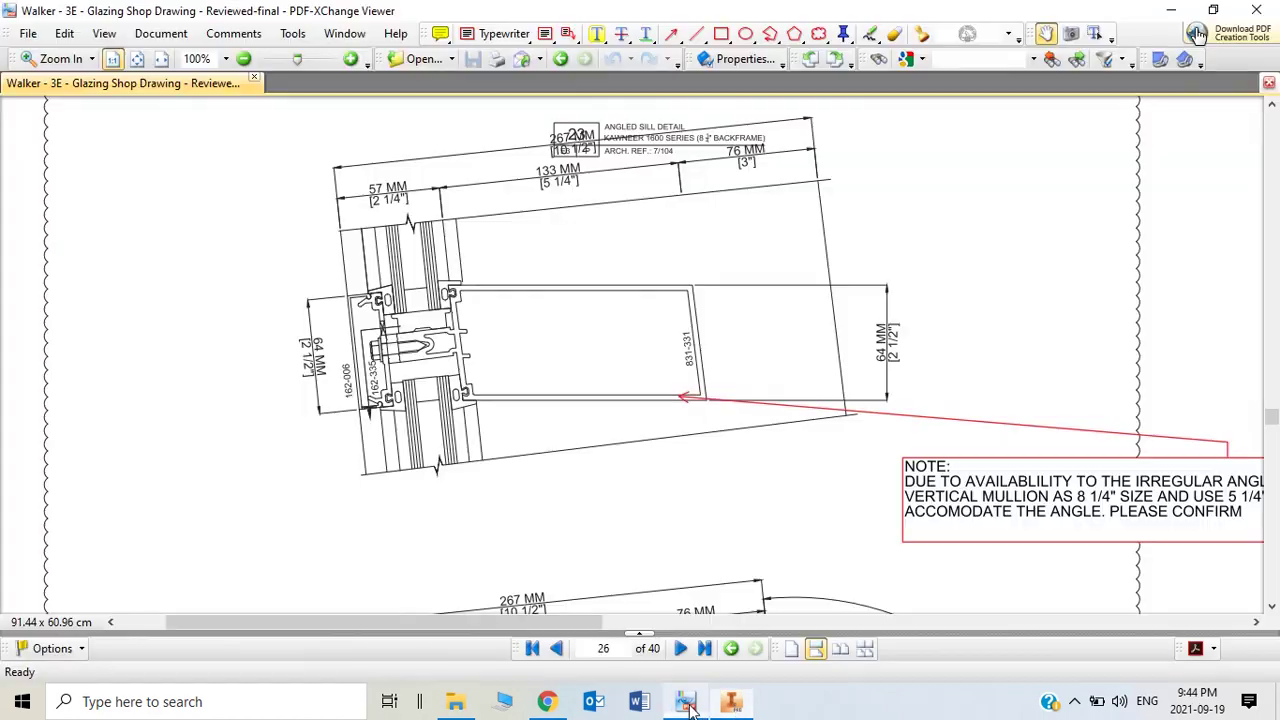
mouse_move(725, 432)
mouse_down()
mouse_move(529, 127)
mouse_move(553, 134)
mouse_move(618, 420)
mouse_up()
mouse_move(560, 110)
mouse_down()
mouse_move(586, 513)
mouse_move(526, 468)
mouse_move(423, 149)
mouse_move(460, 249)
mouse_move(571, 444)
mouse_up()
click(455, 701)
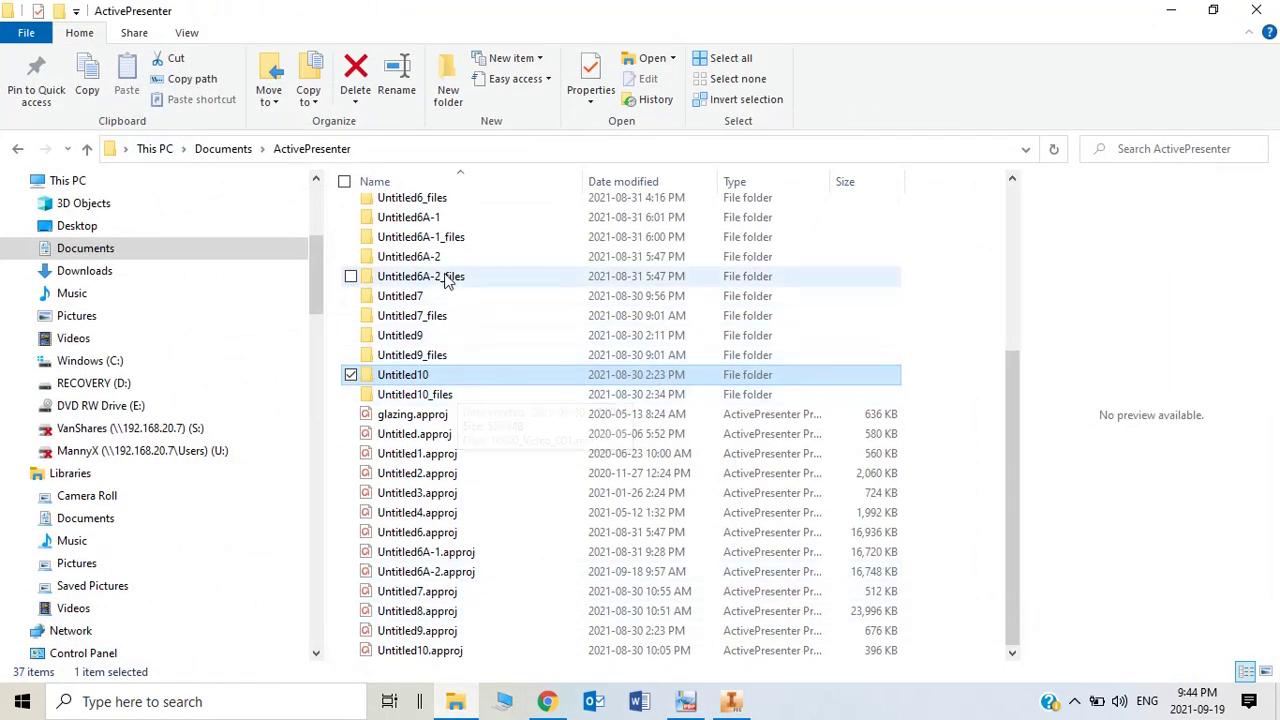
Step: Browse to Untitled6 > Schools Pictures and open the second site photo in Photos
scroll(448, 211, up, 2)
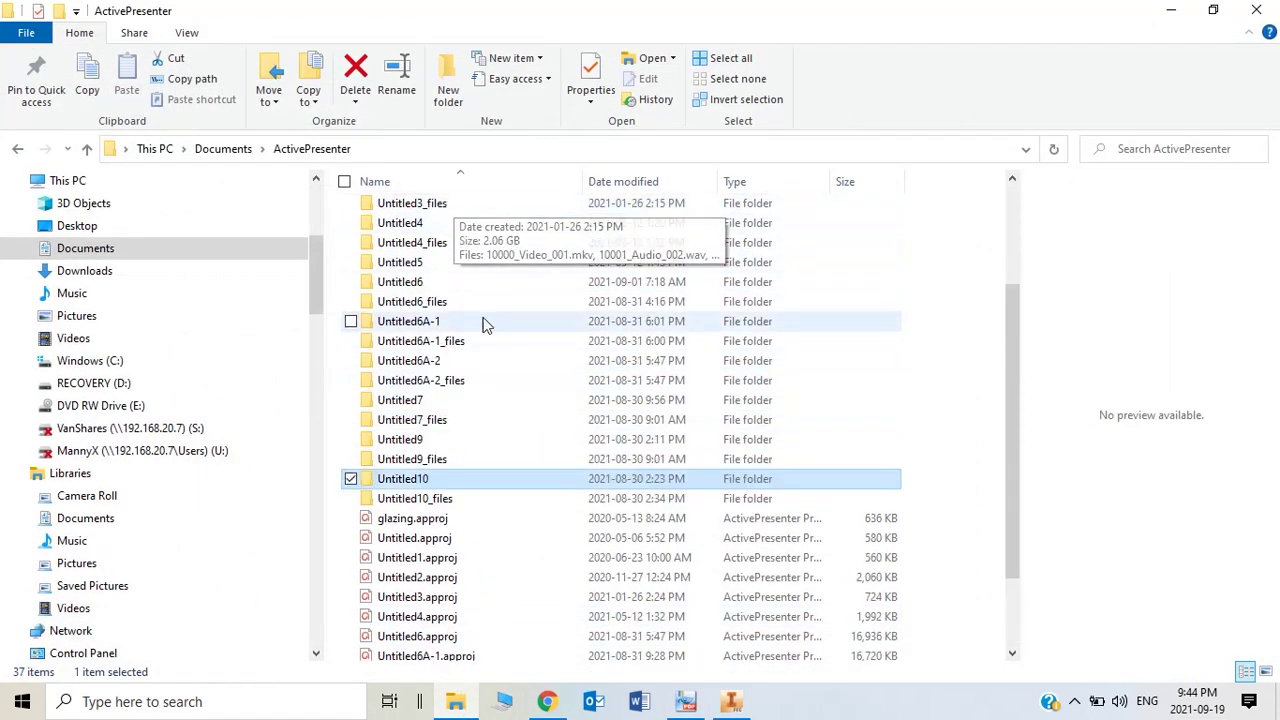
double_click(450, 284)
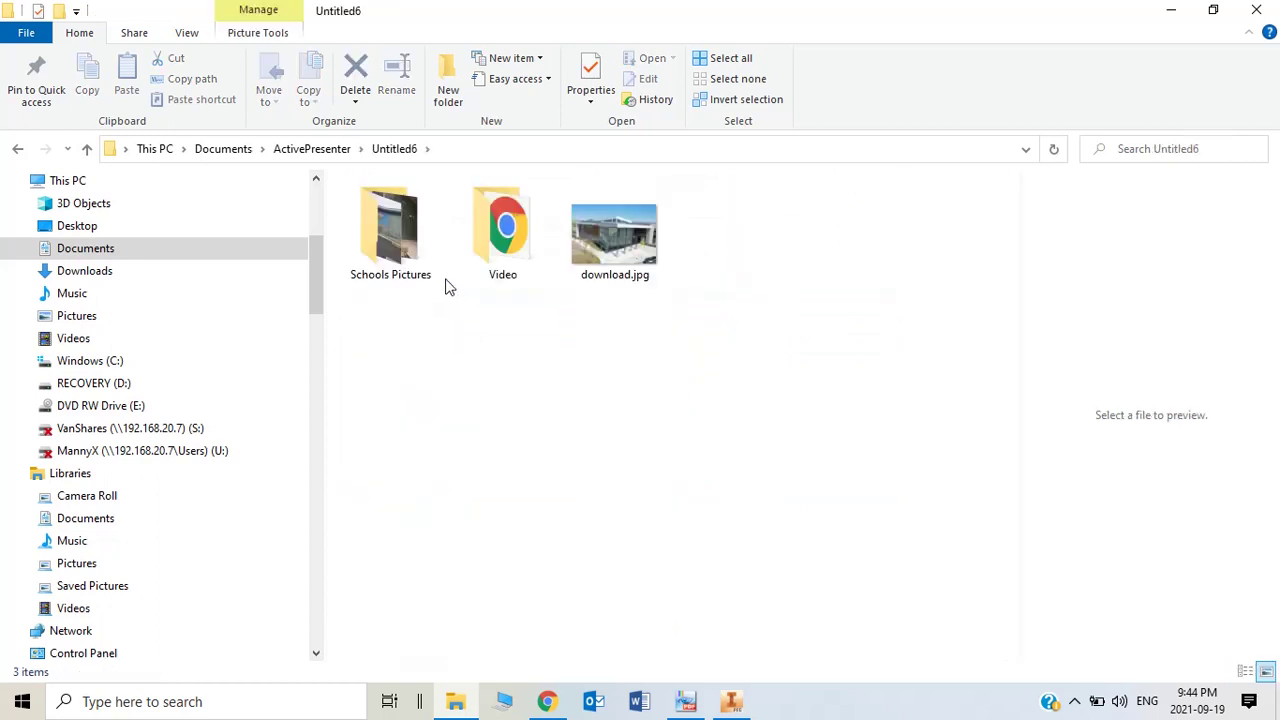
double_click(400, 245)
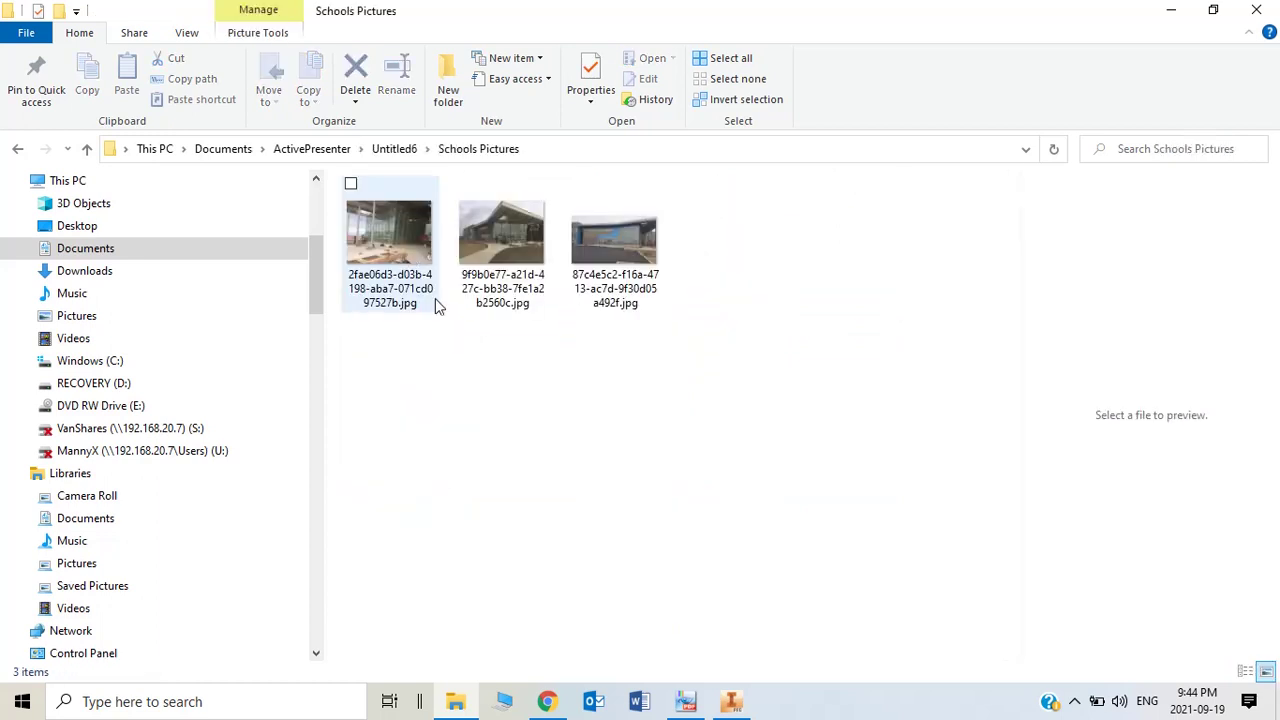
click(505, 252)
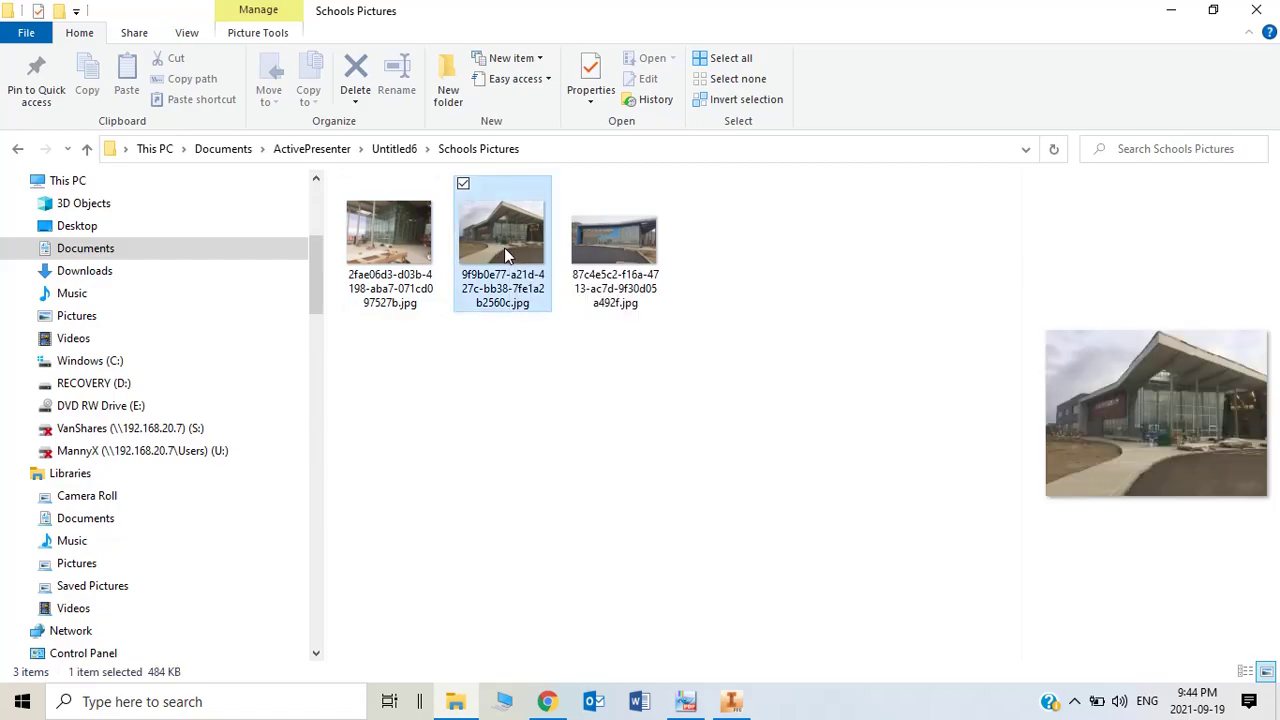
double_click(504, 240)
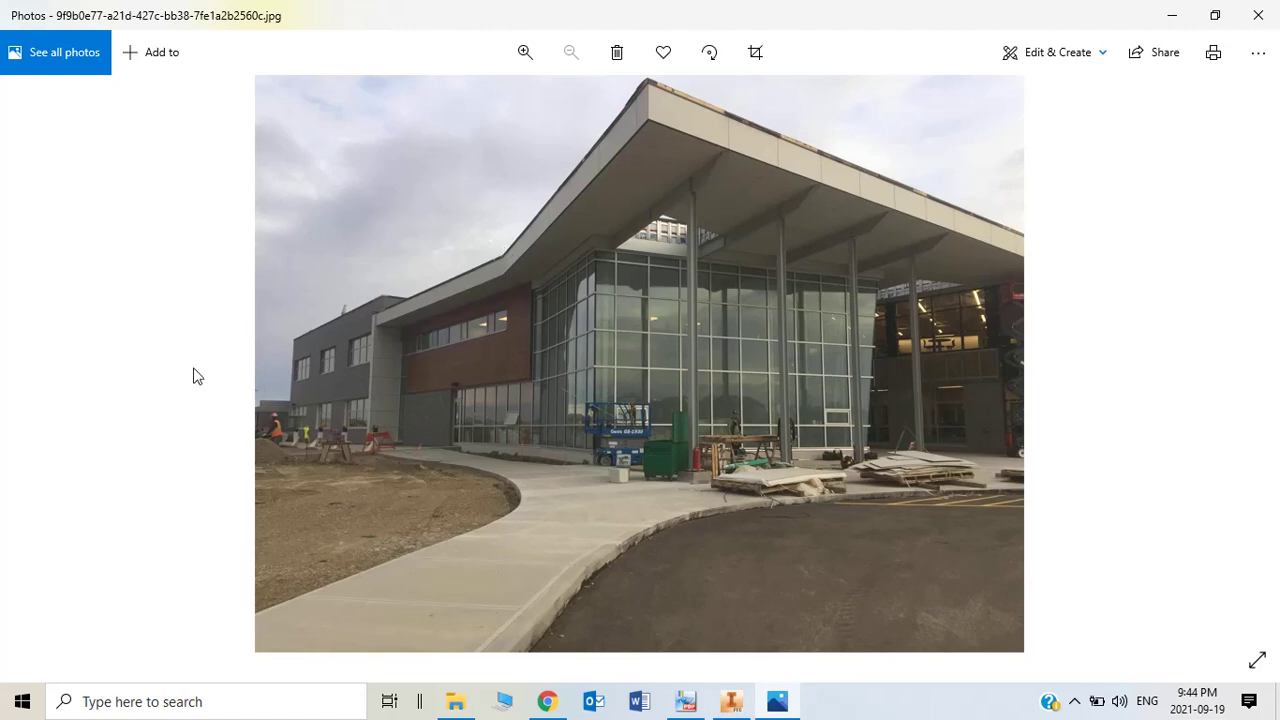
Step: Close the second photo, view the first site photo (2fae06d3) in Photos, then close it
click(1240, 22)
click(392, 241)
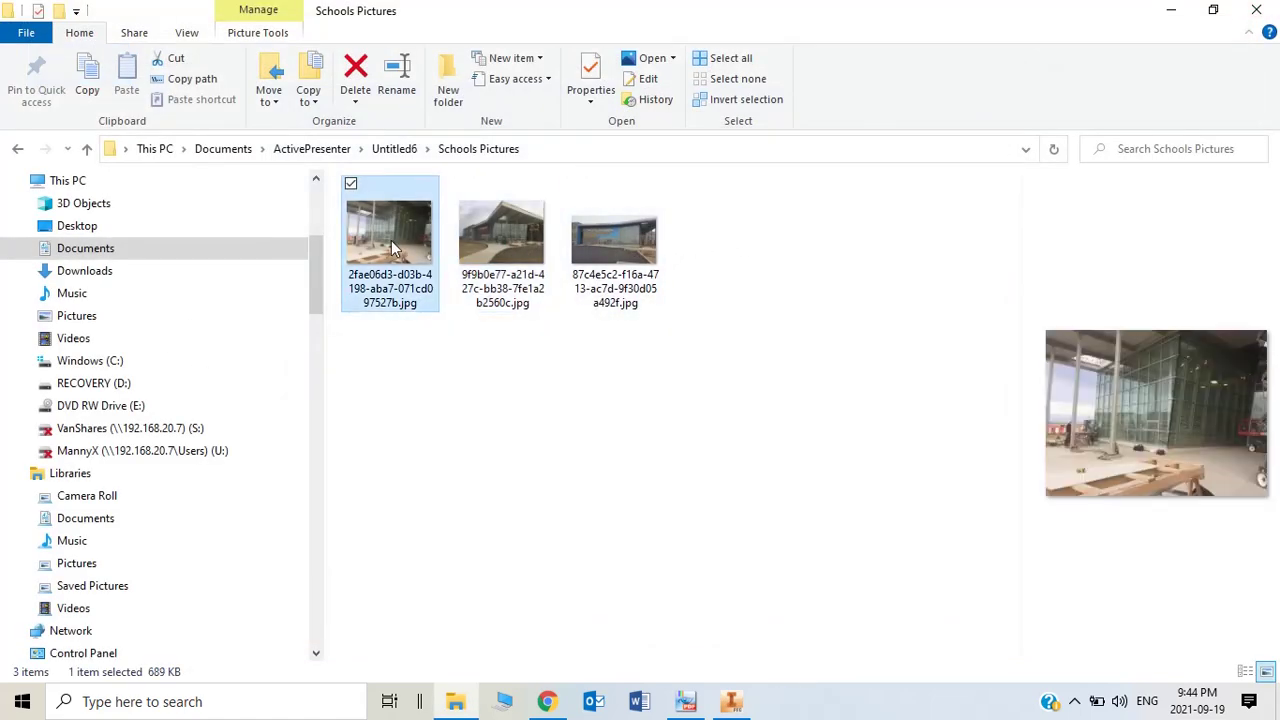
double_click(392, 247)
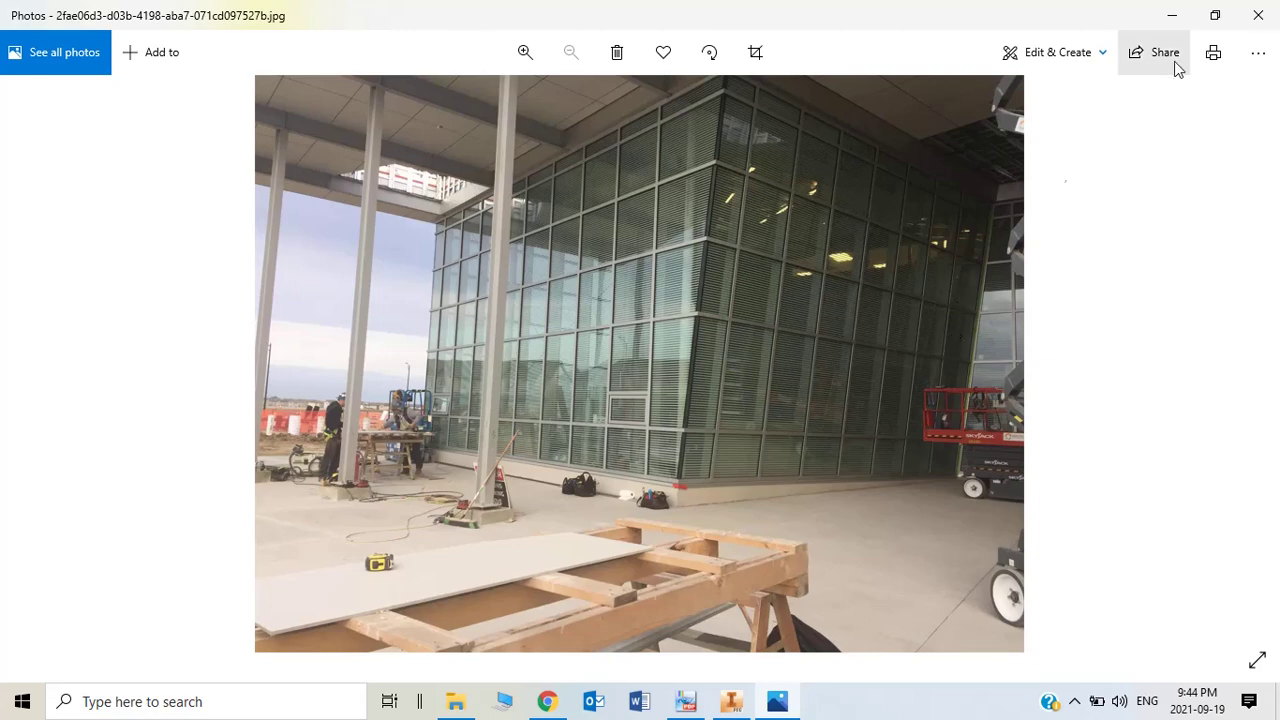
click(1258, 15)
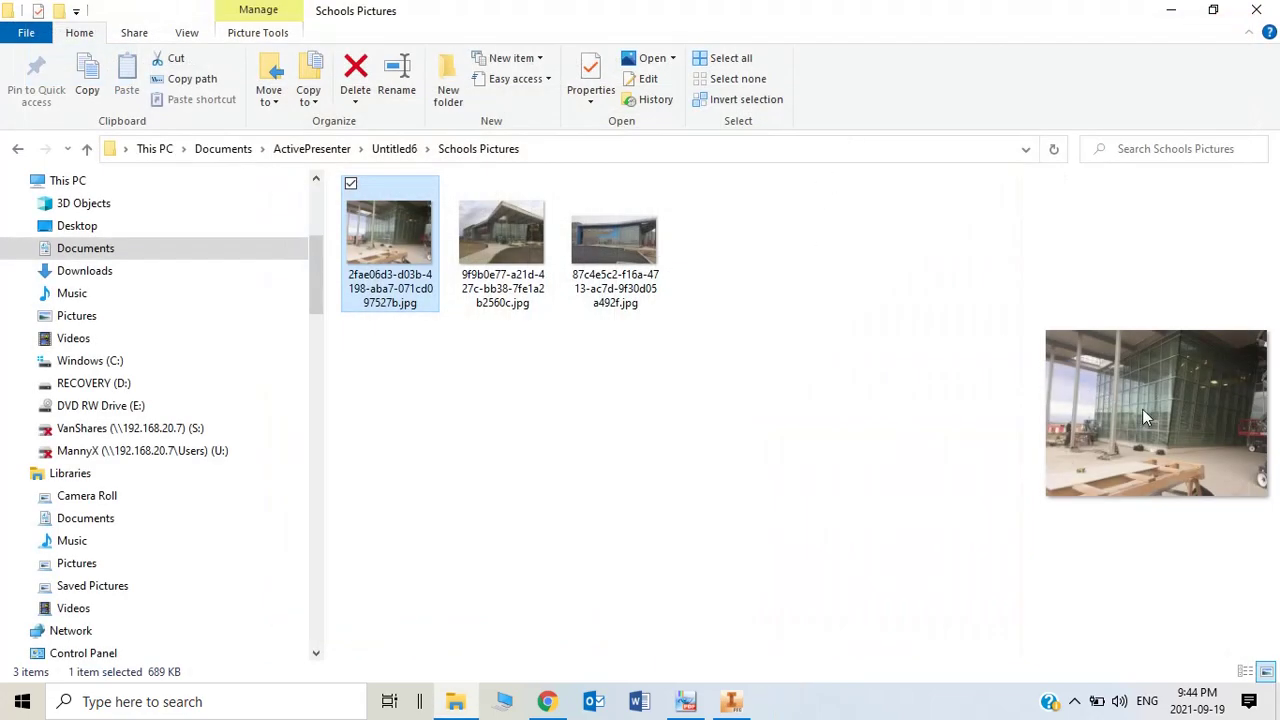